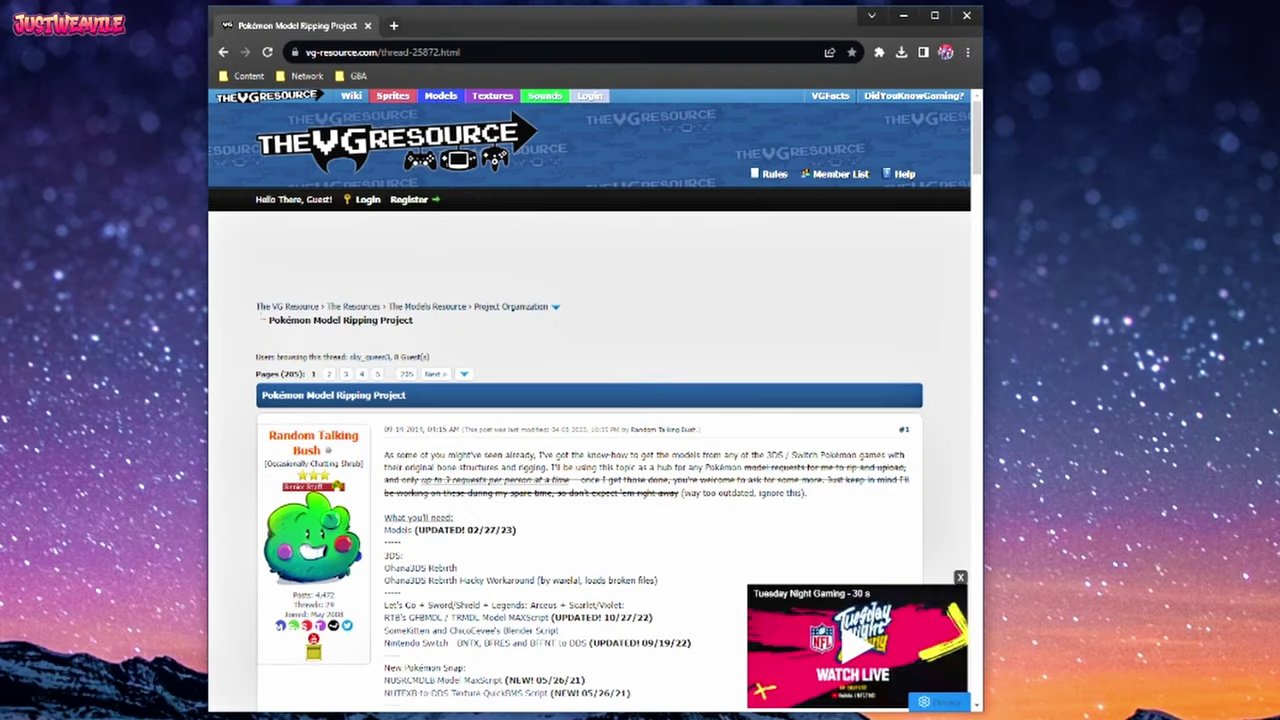
Open the thread's Models download folder and pick out the SV-Poke.zip and SV-PokeDLC0.7z archives
scroll(398, 254, "down", 3)
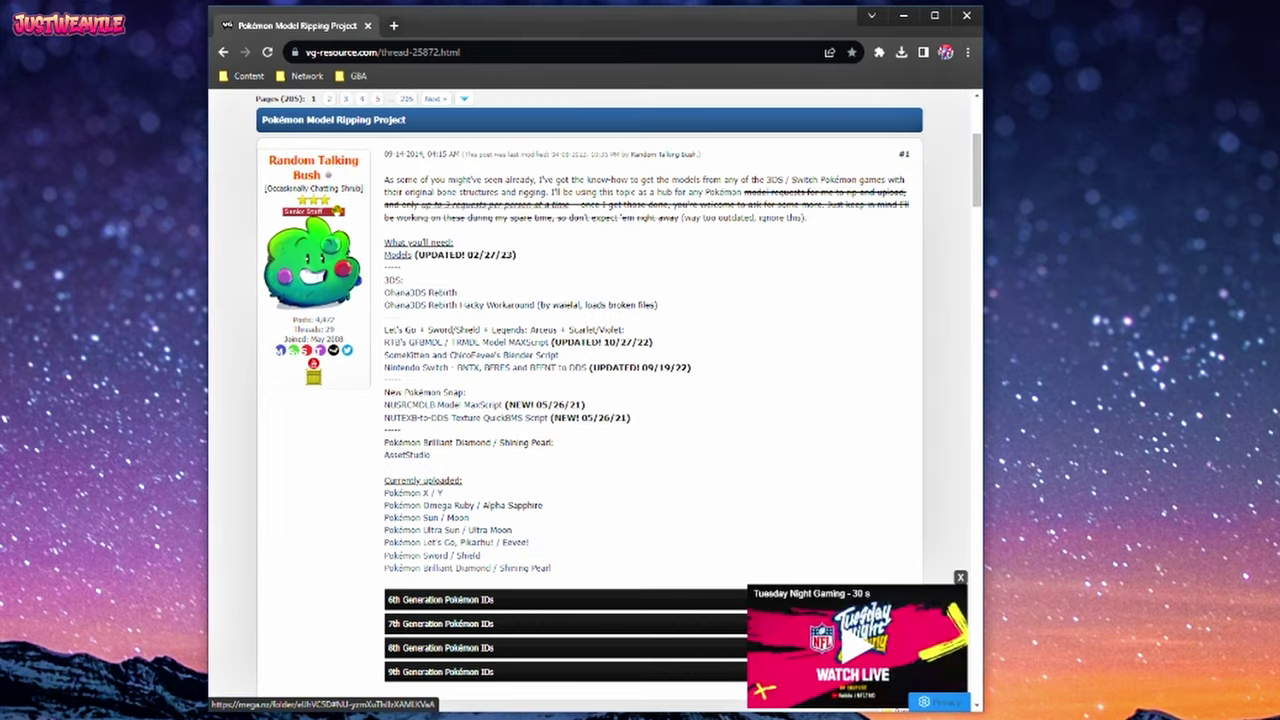
left_click(398, 255)
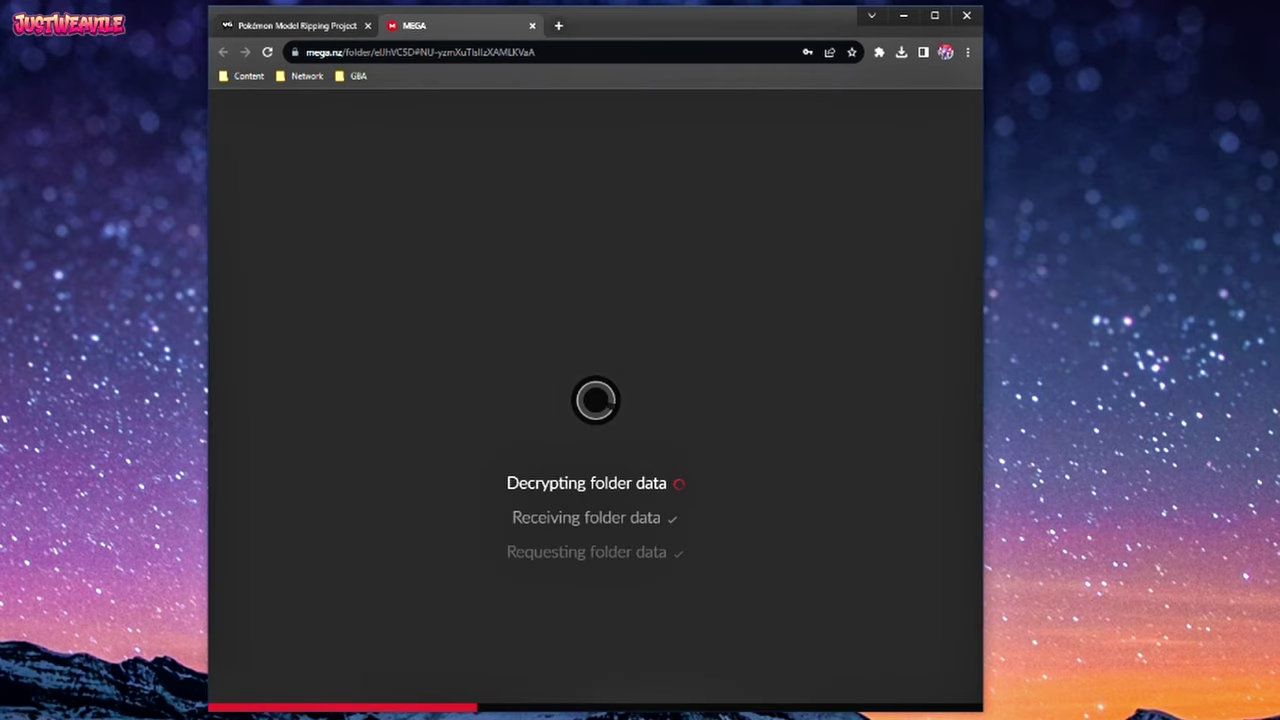
scroll(600, 400, "down", 3)
scroll(620, 440, "down", 1)
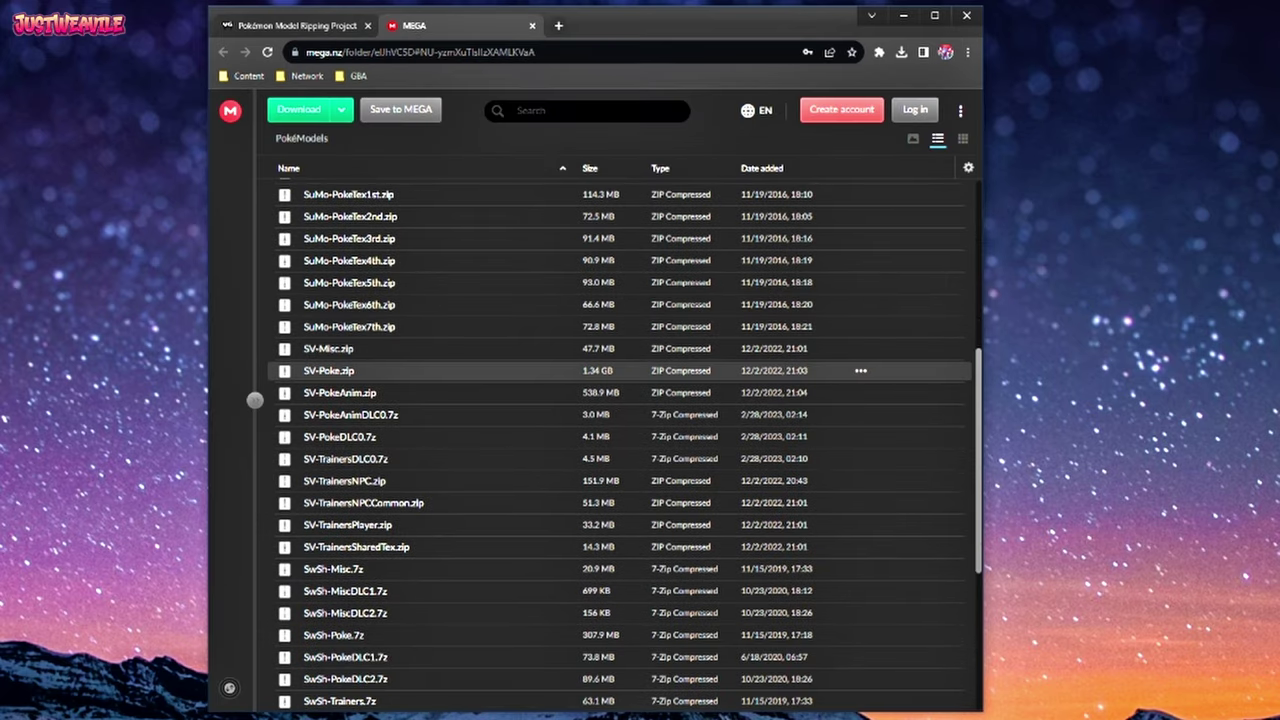
left_click(340, 371)
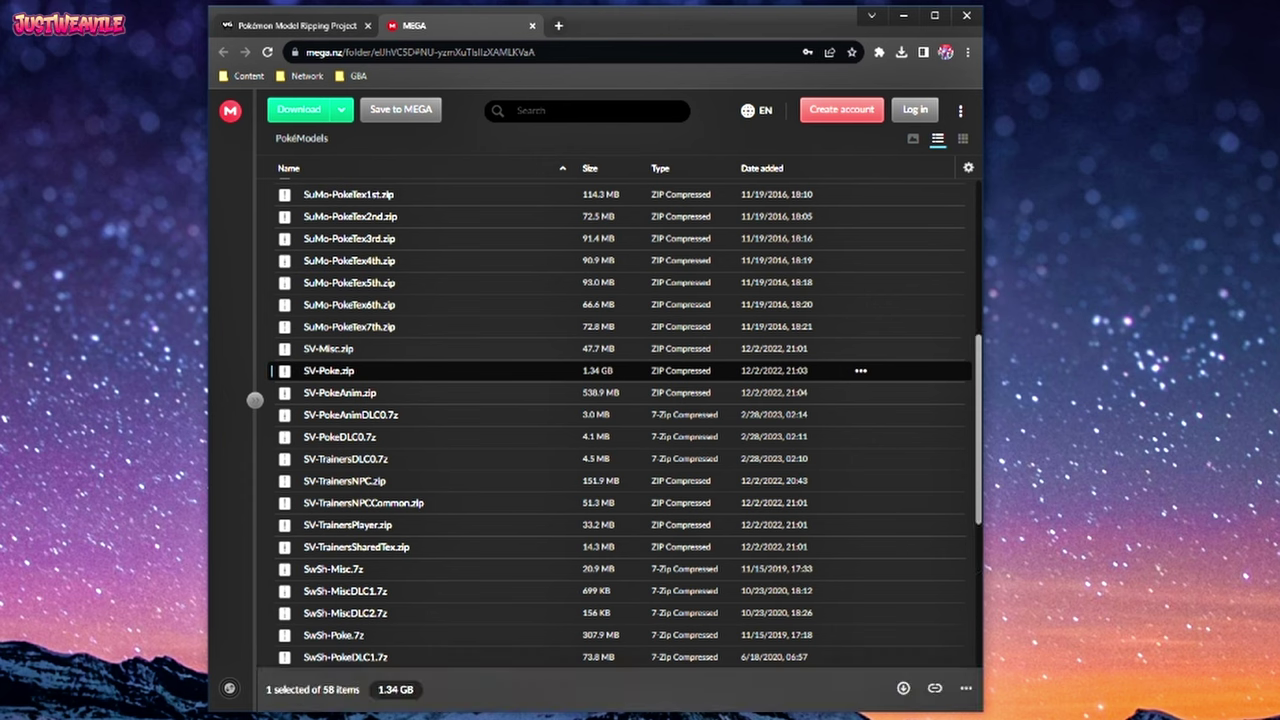
left_click(430, 436)
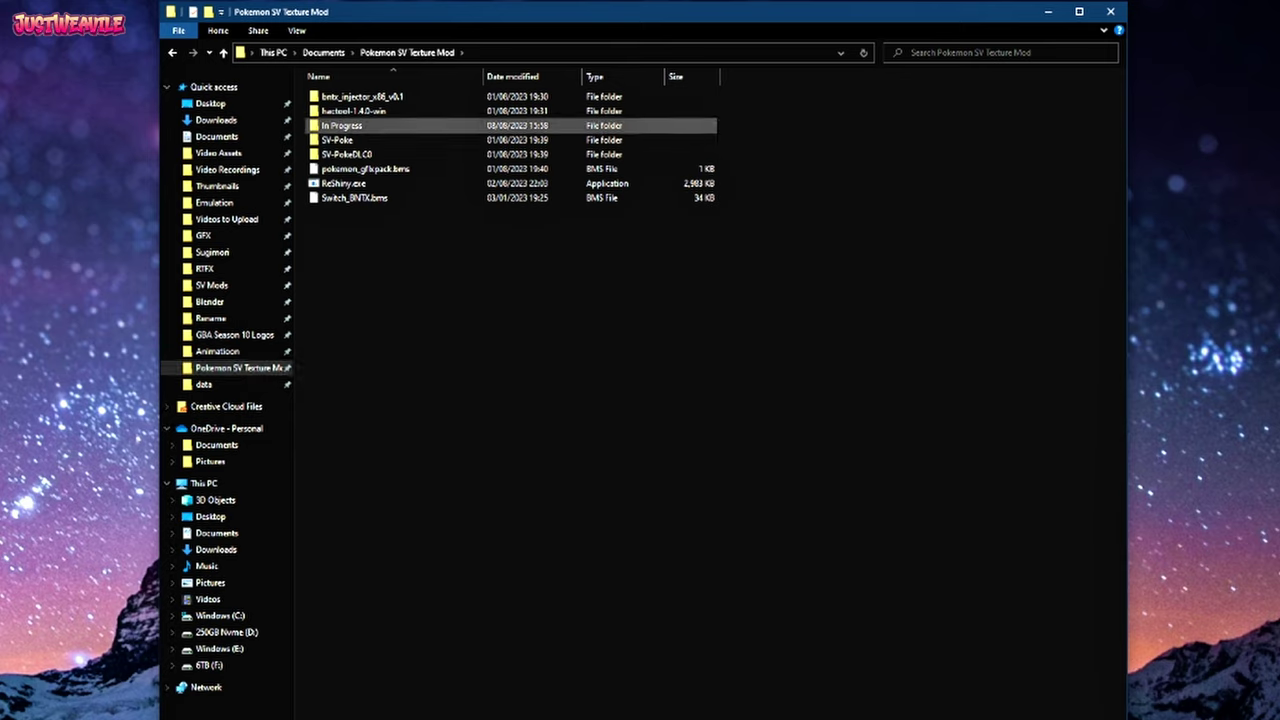
Examine the model folders in Done inside In Progress and return to the Pokemon SV Texture Mod folder
double_click(341, 125)
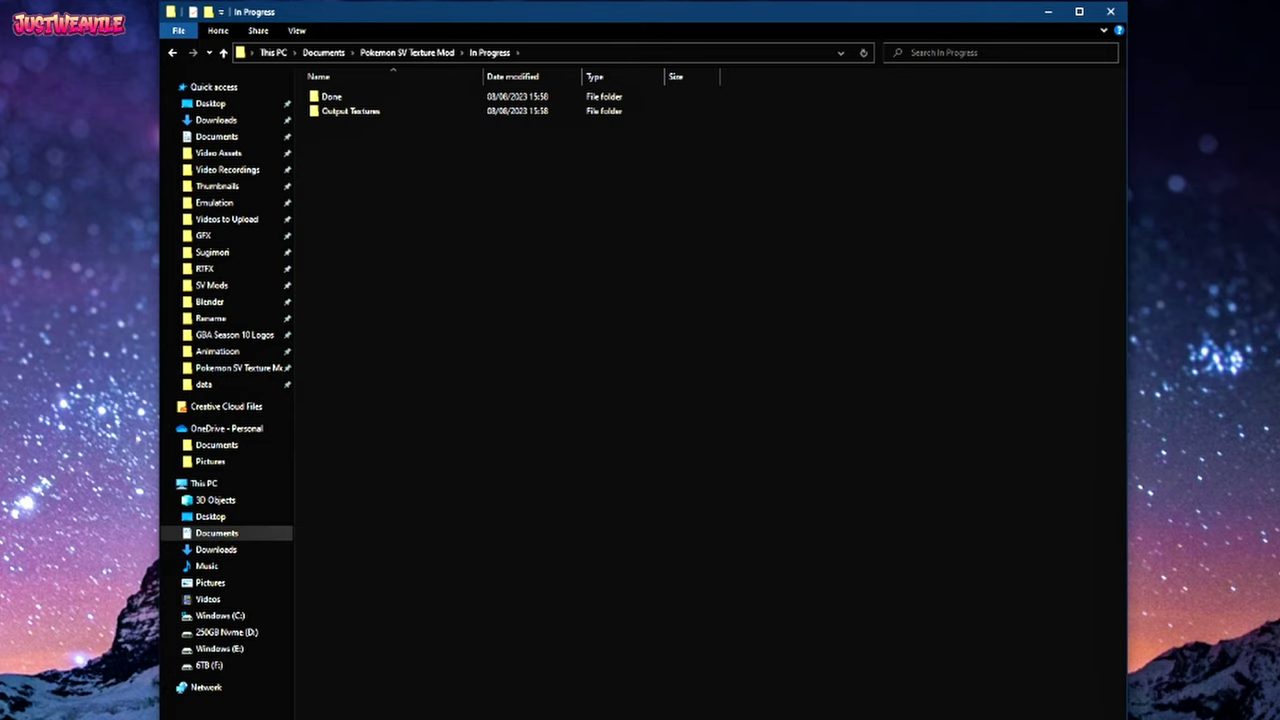
double_click(331, 96)
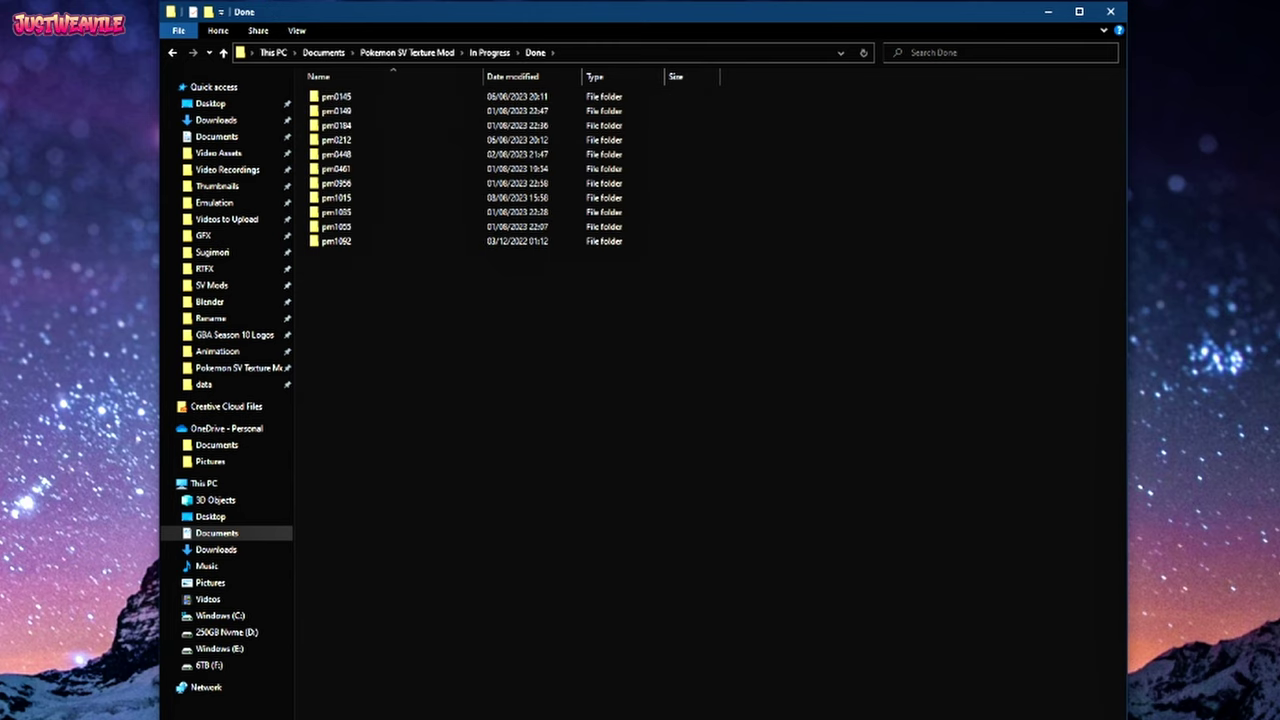
left_click_drag(348, 302, 332, 90)
left_click(350, 295)
left_click(172, 53)
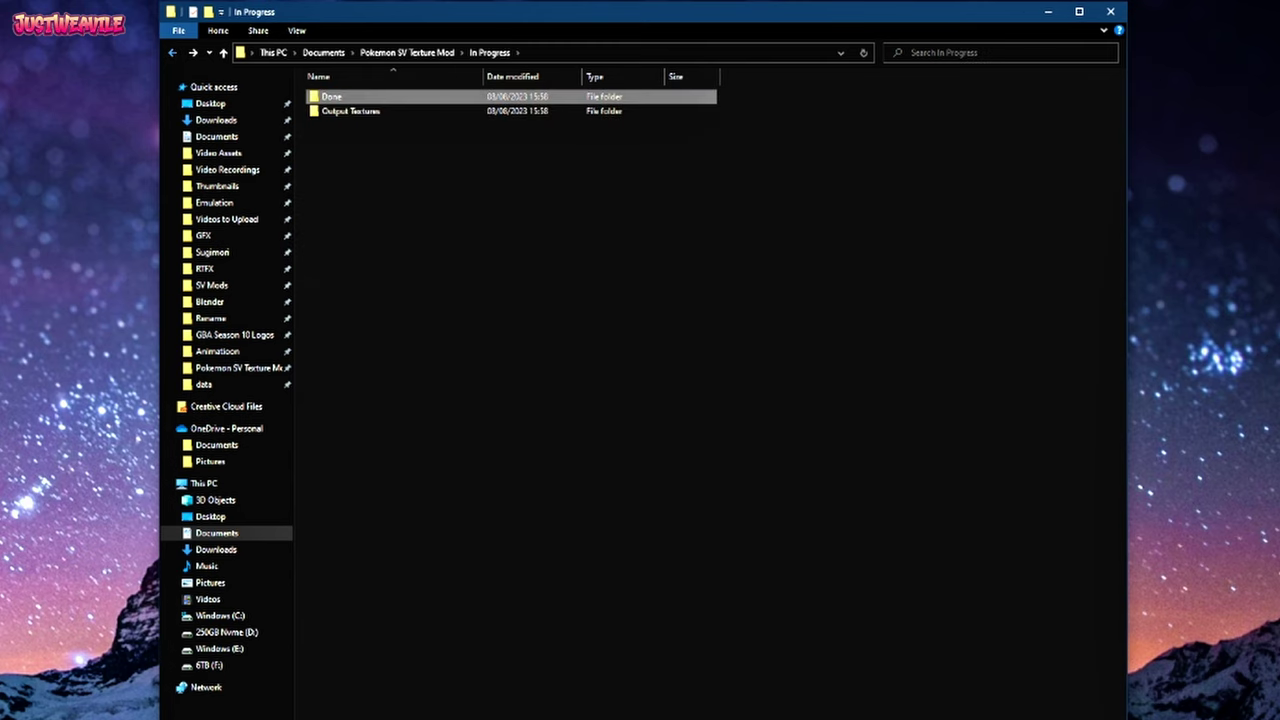
left_click(172, 53)
Point out the SV-Poke and SV-PokeDLC0 folders and open the data folder under SV-Poke's pokemon folder
left_click(337, 140)
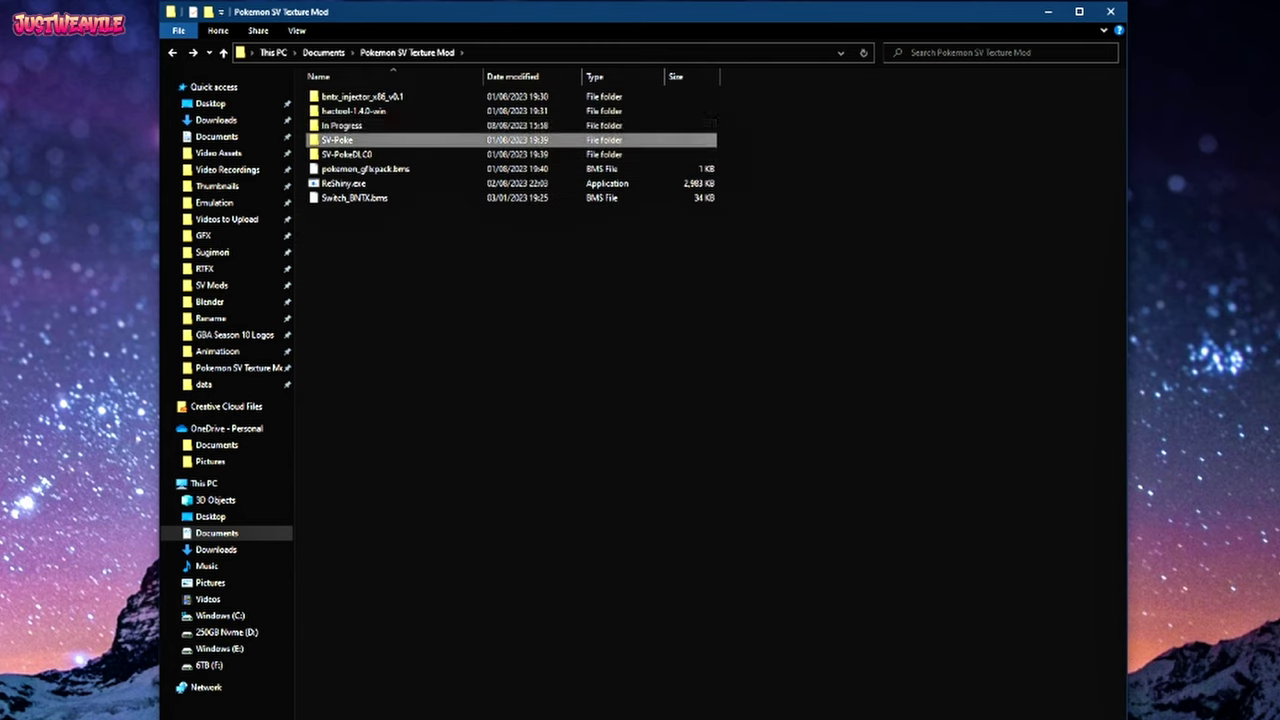
left_click(347, 154)
left_click(340, 141)
left_click(347, 154)
left_click(340, 141)
left_click(347, 154)
double_click(337, 140)
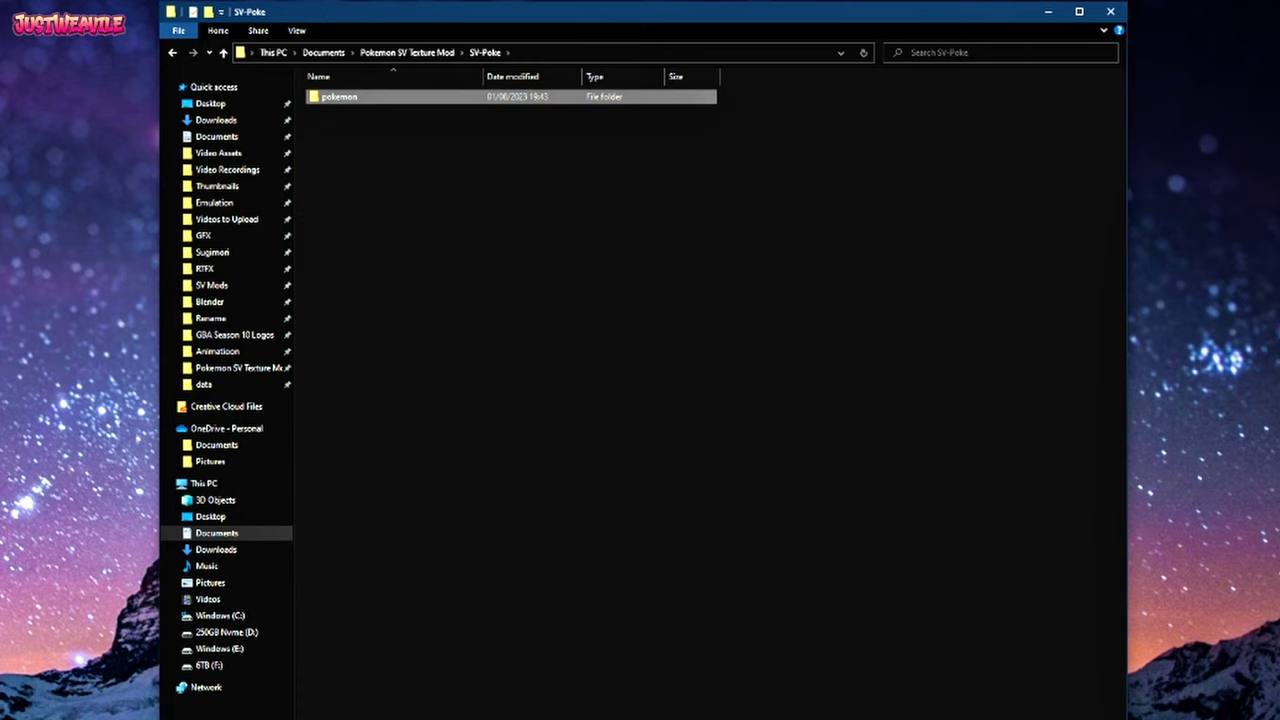
double_click(337, 96)
double_click(337, 109)
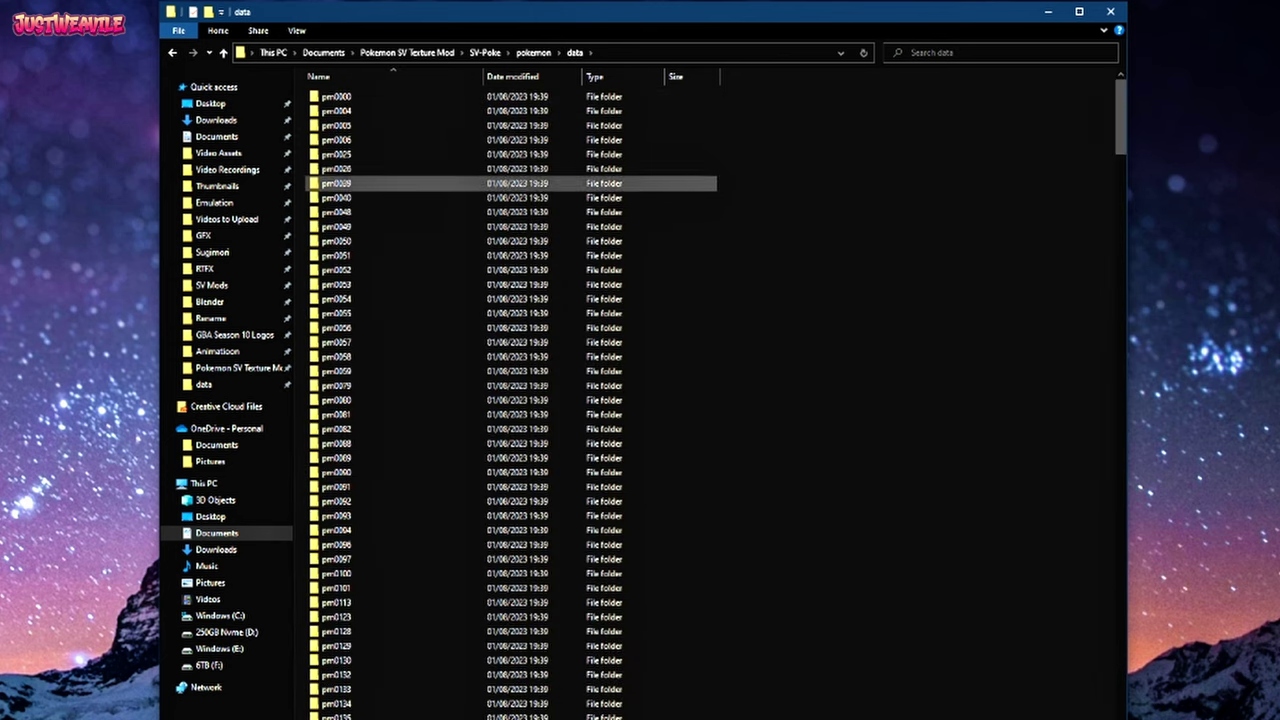
Move the browser window aside, browse the model folders in data and view the contents of pm0006_00_00 inside pm0006
scroll(420, 298, "down", 15)
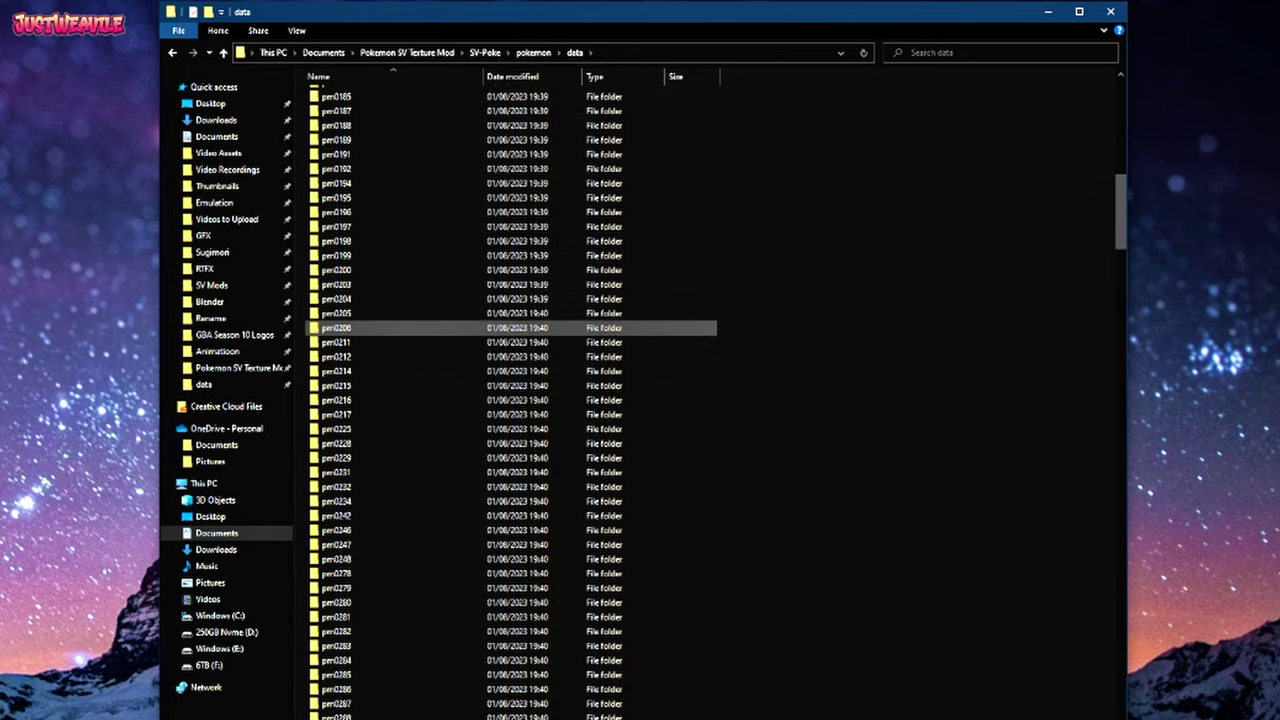
key("alt+Tab")
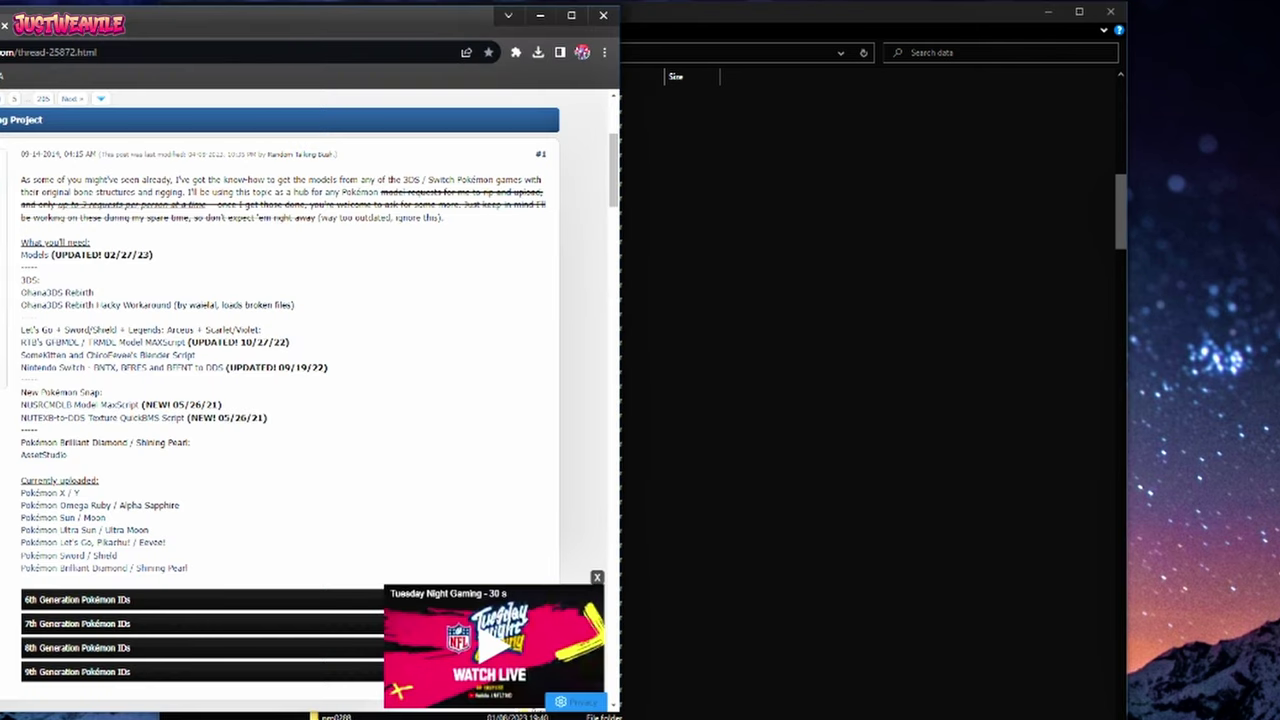
left_click_drag(420, 17, 0, 31)
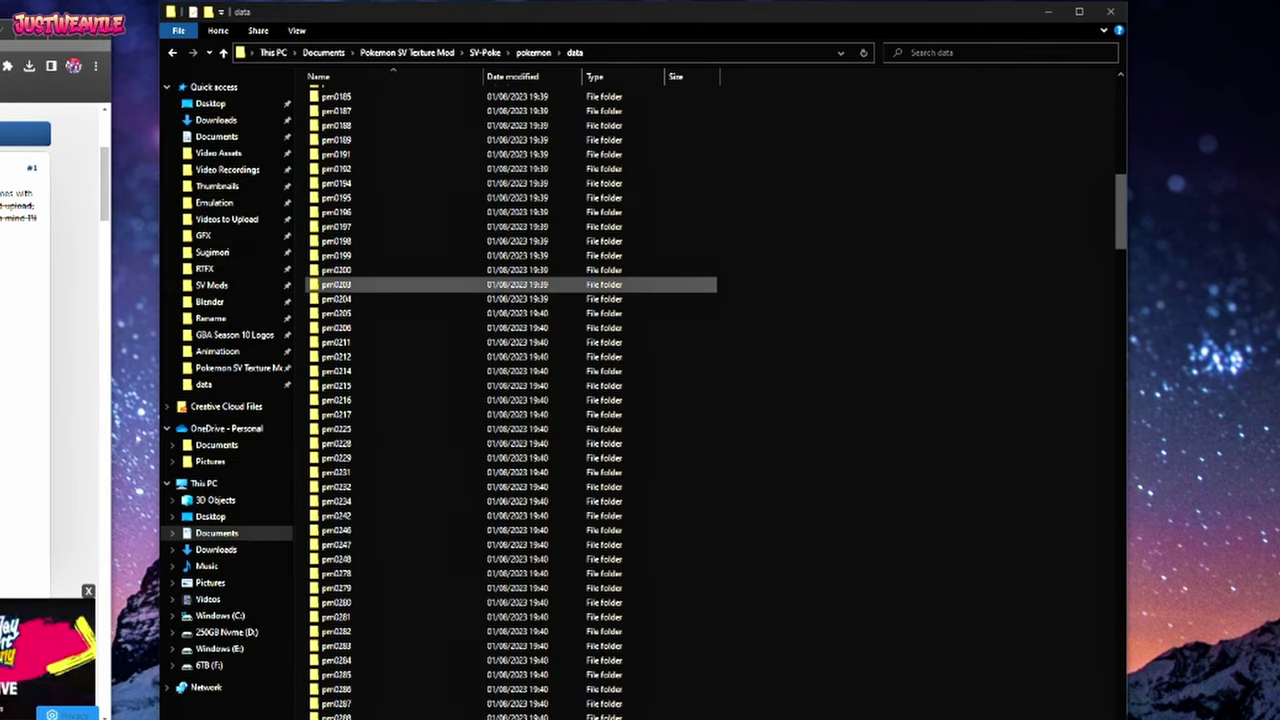
left_click(400, 284)
scroll(400, 290, "up", 4)
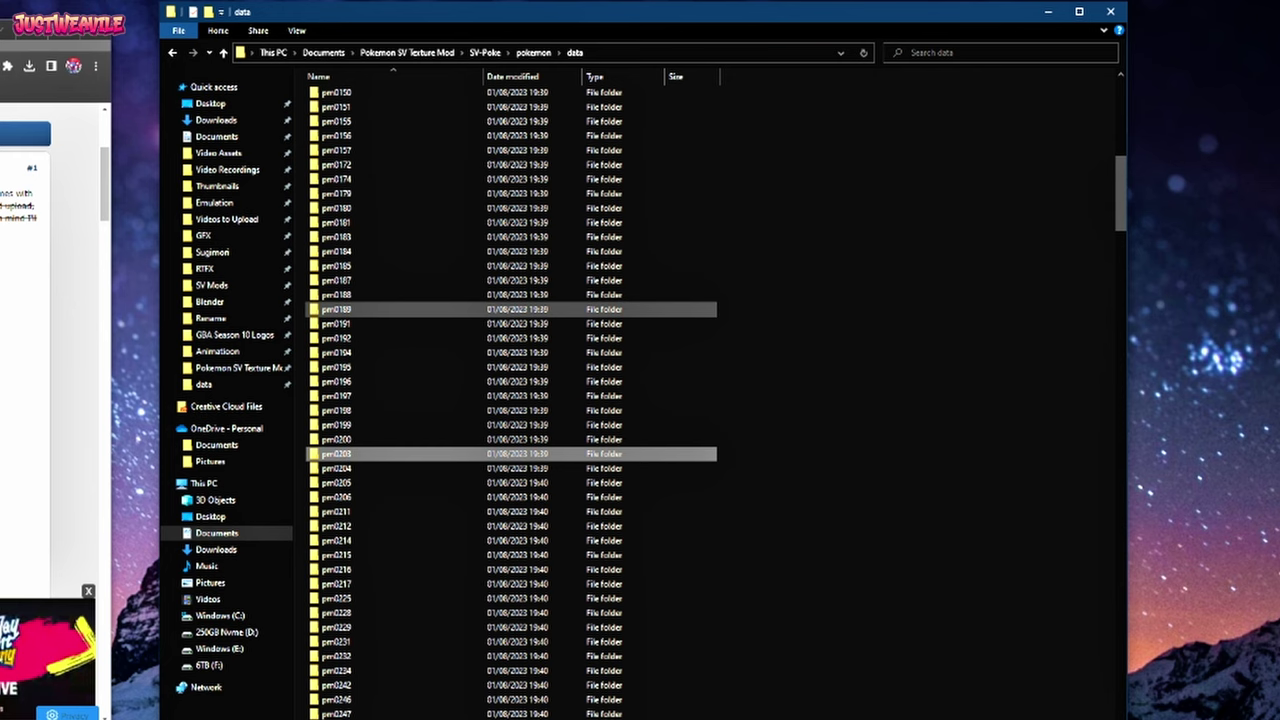
scroll(370, 367, "up", 5)
scroll(370, 375, "up", 10)
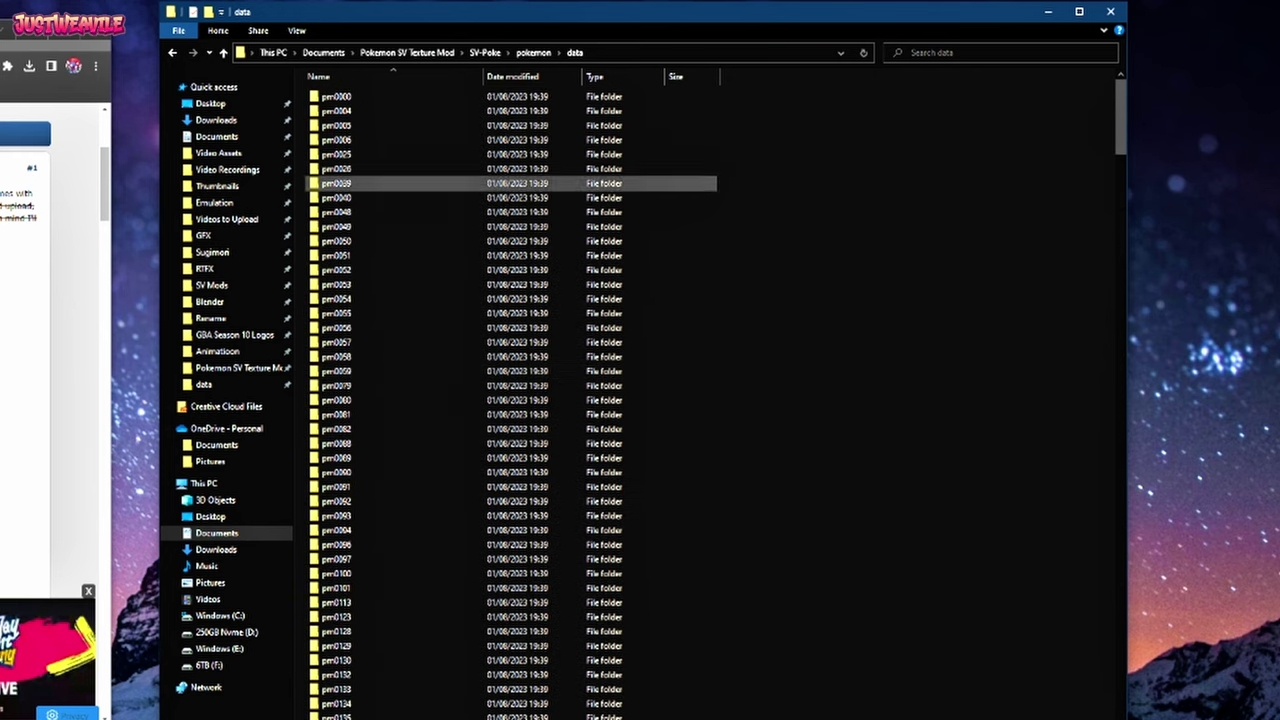
double_click(340, 140)
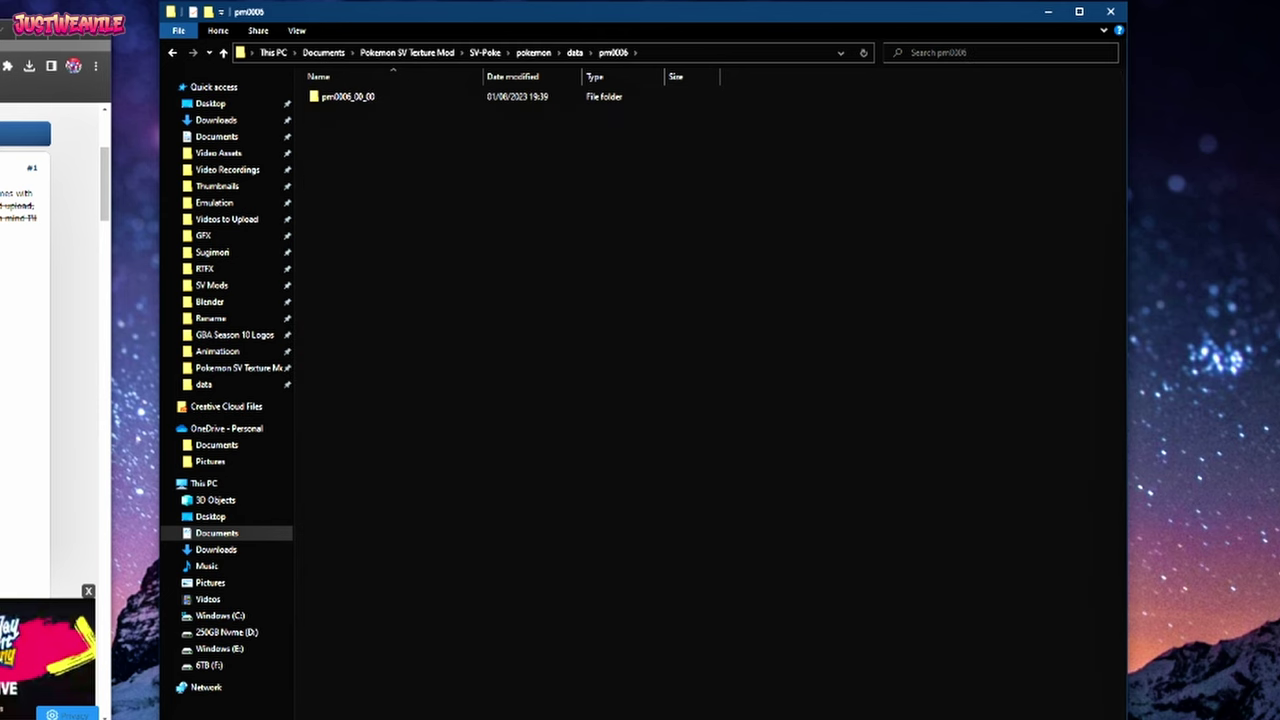
double_click(348, 96)
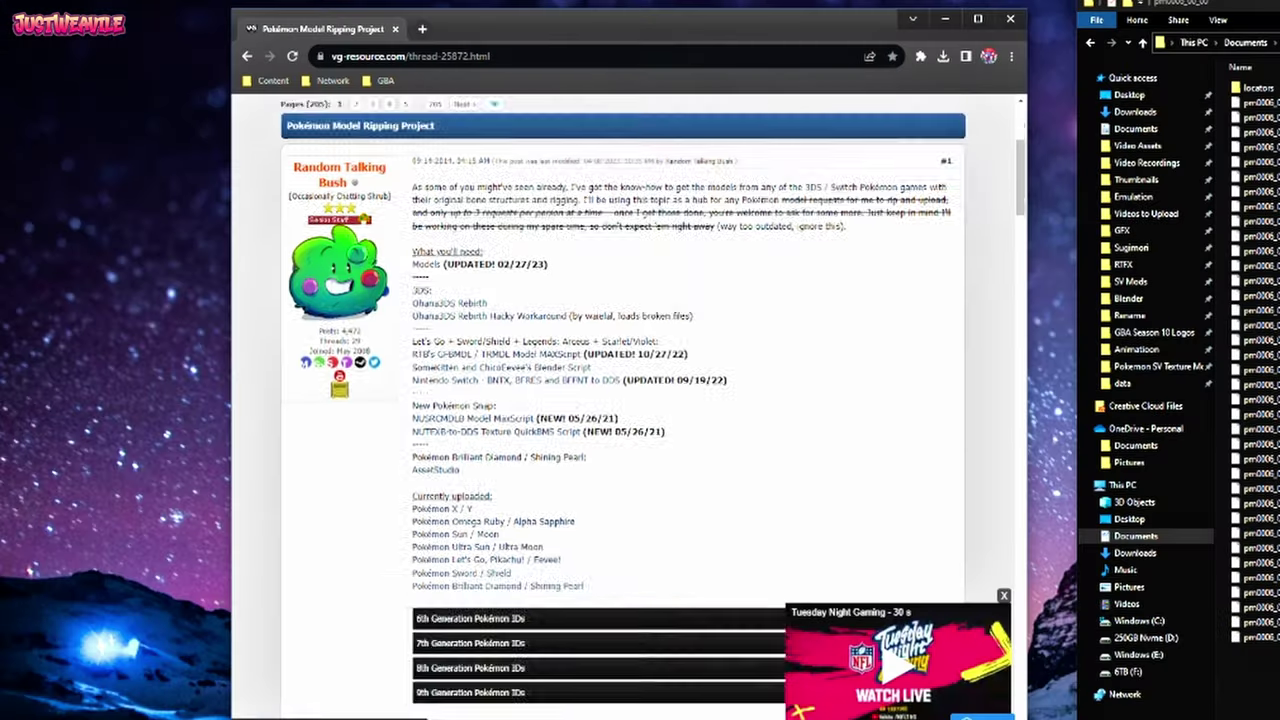
Expand the 9th Generation Pokémon IDs list in the forum thread and look up Houndstone's ID number
scroll(622, 400, "up", 2)
scroll(622, 400, "down", 5)
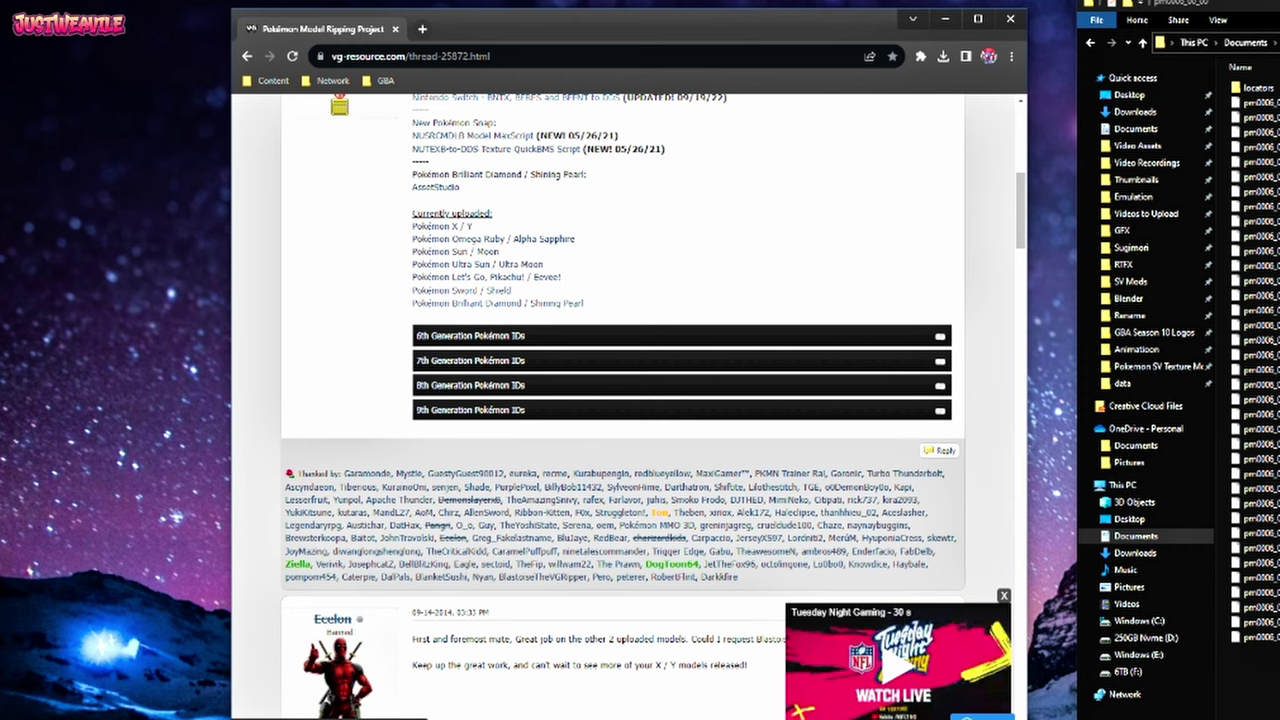
left_click(940, 410)
scroll(940, 410, "down", 6)
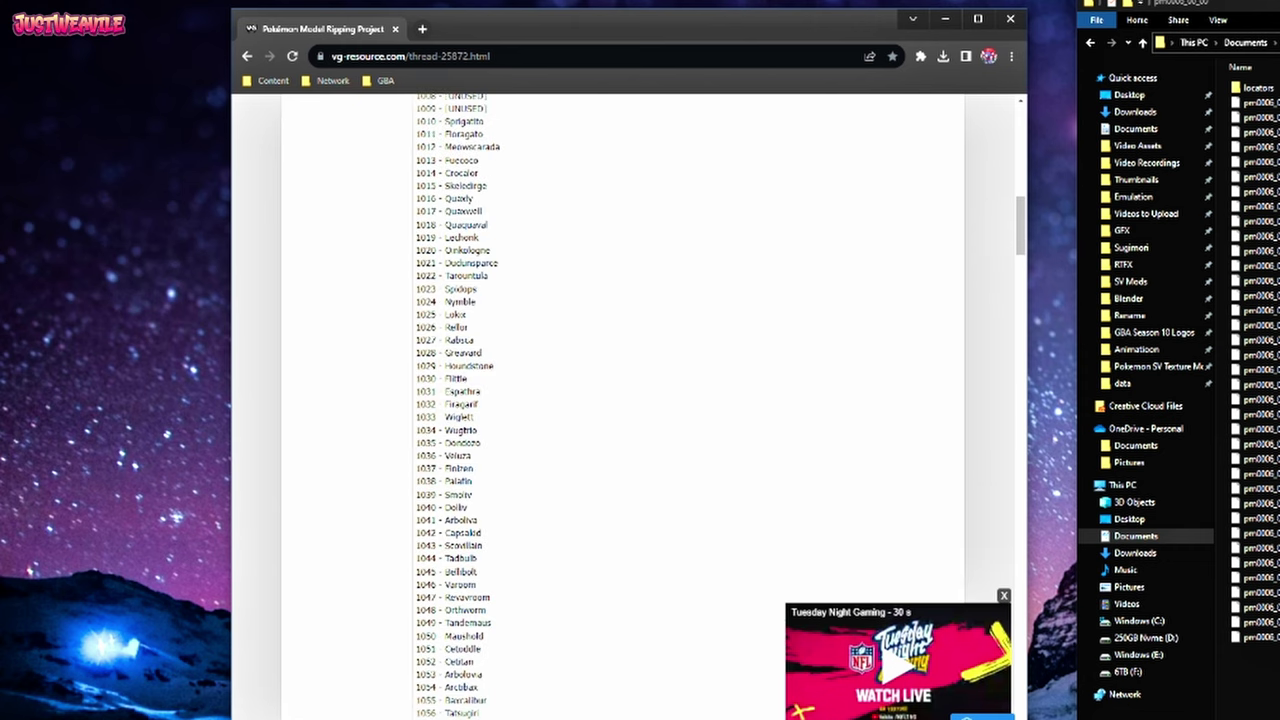
double_click(426, 366)
Return to the data folder and copy the pm0006 folder into In Progress
key("alt+Left")
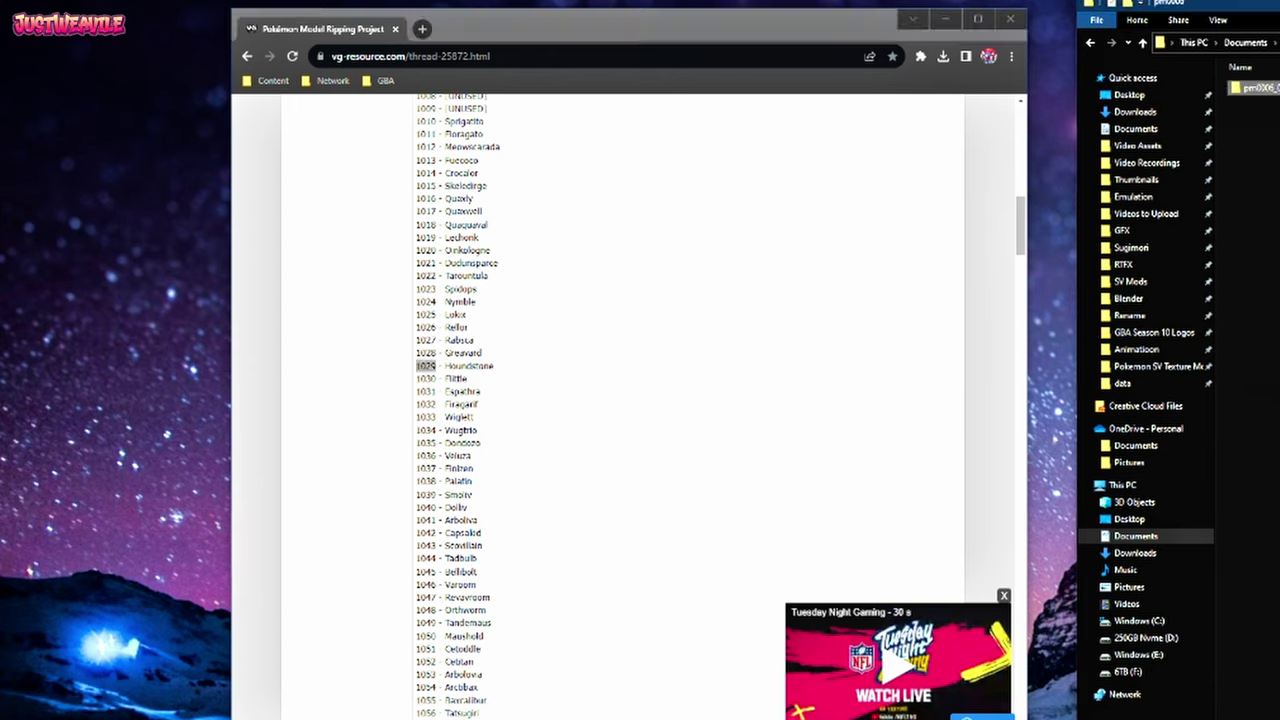
key("alt+Left")
scroll(1255, 230, "down", 20)
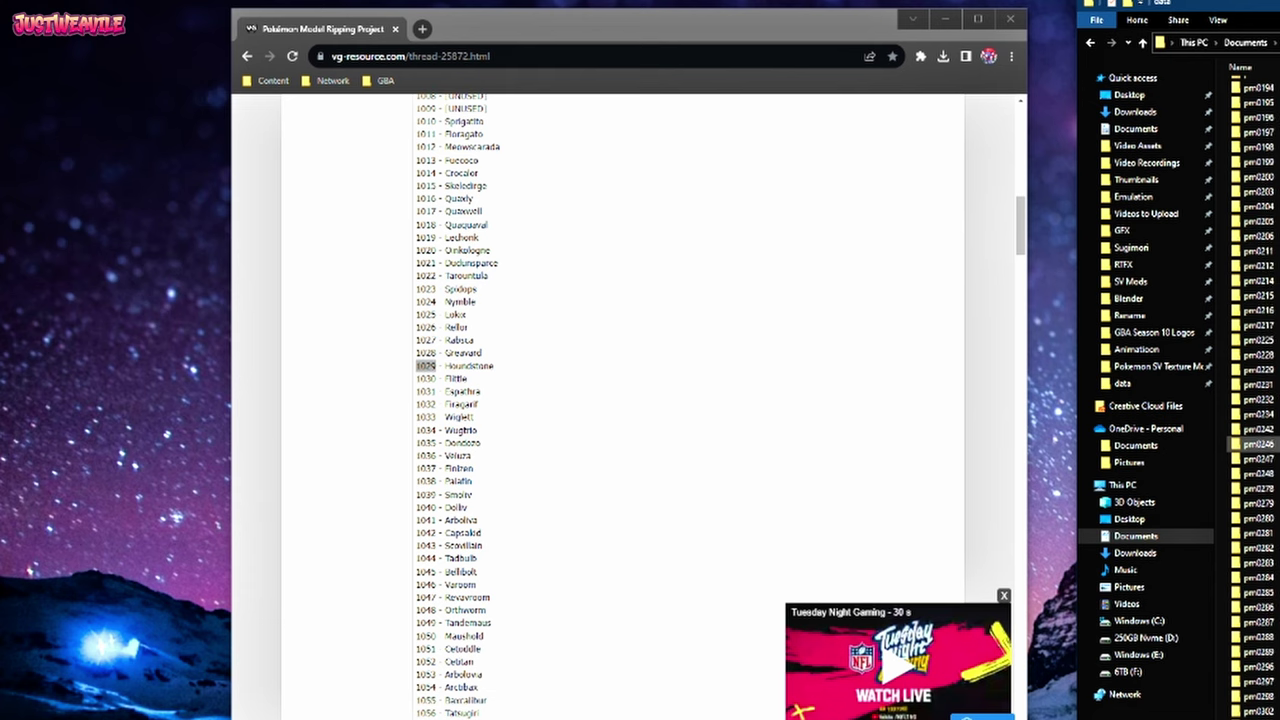
scroll(1250, 306, "up", 12)
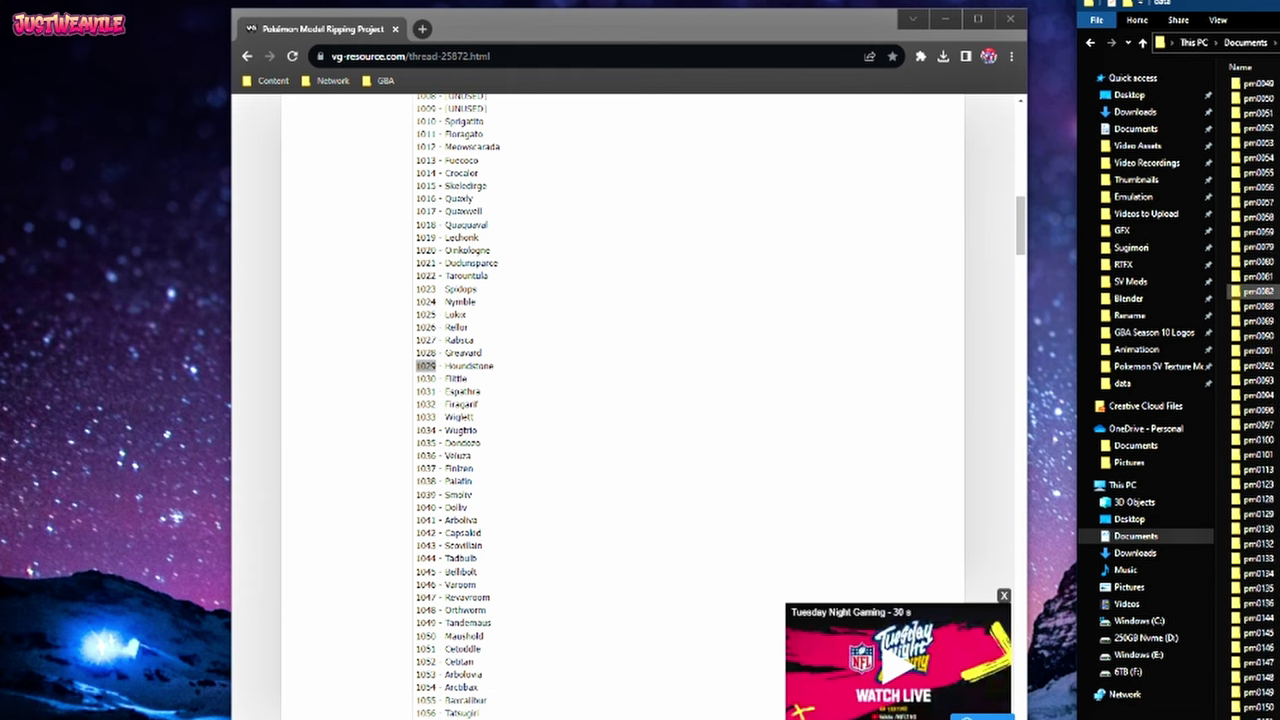
scroll(1250, 306, "up", 8)
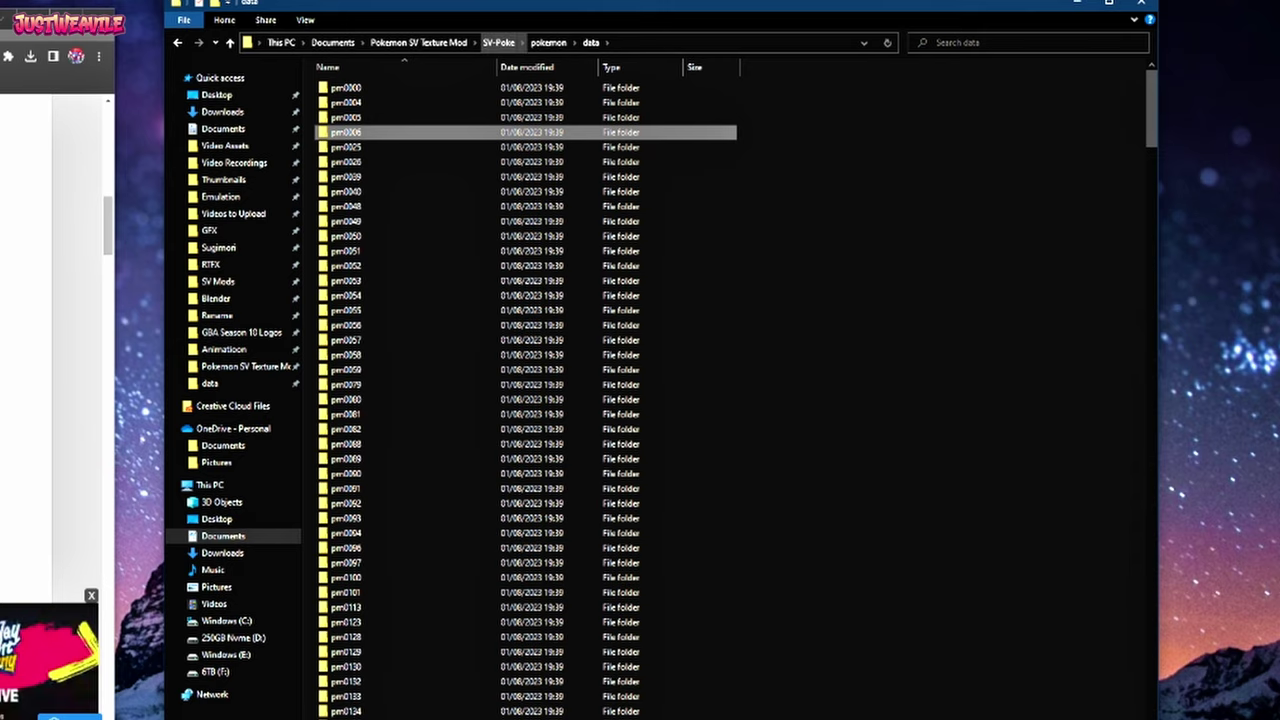
left_click(418, 42)
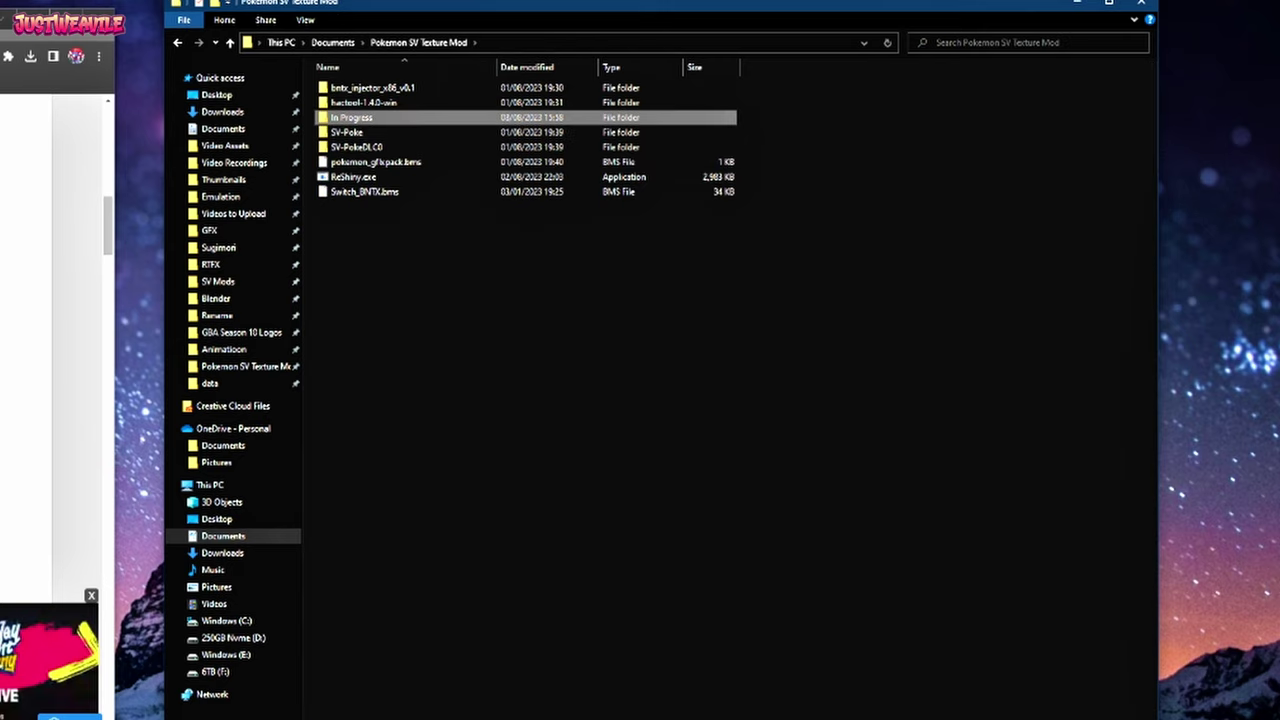
double_click(351, 117)
key("ctrl+v")
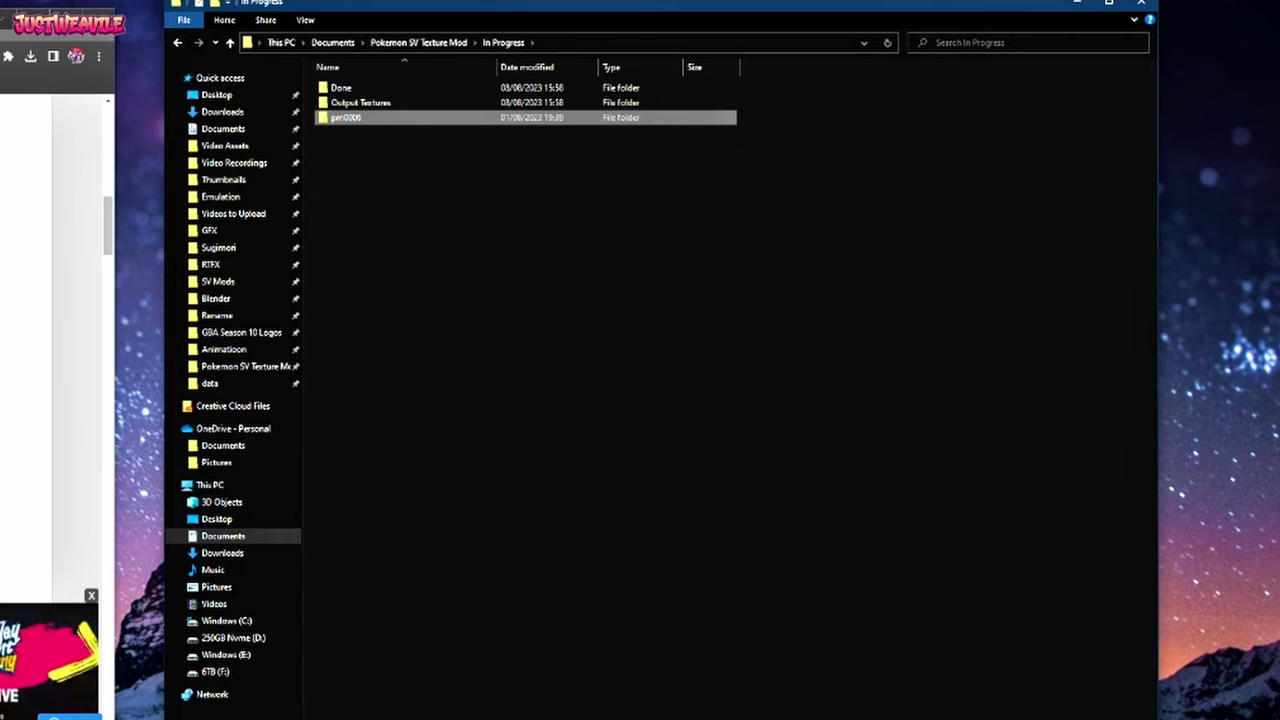
Open pm0006_00_00 in the copied pm0006 folder, sort its contents by type and select all the BNTX files
double_click(357, 117)
double_click(357, 88)
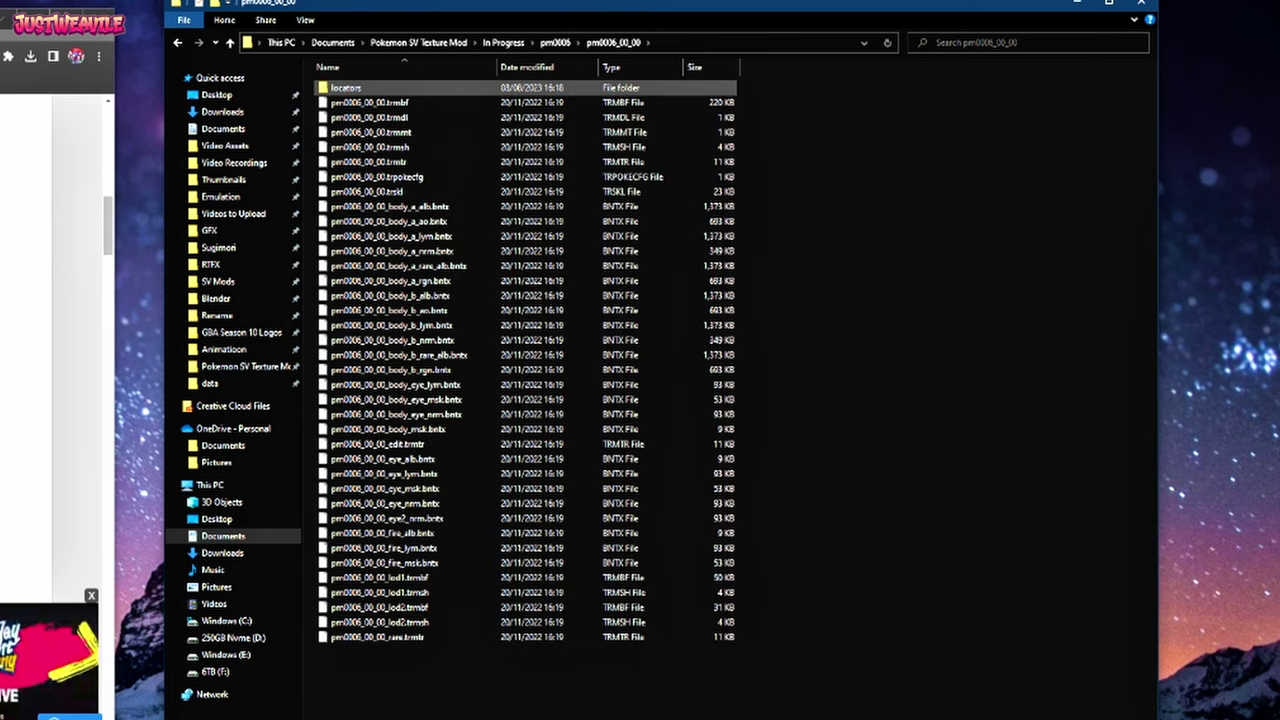
left_click(630, 67)
left_click(400, 103)
left_click(385, 443, "shift")
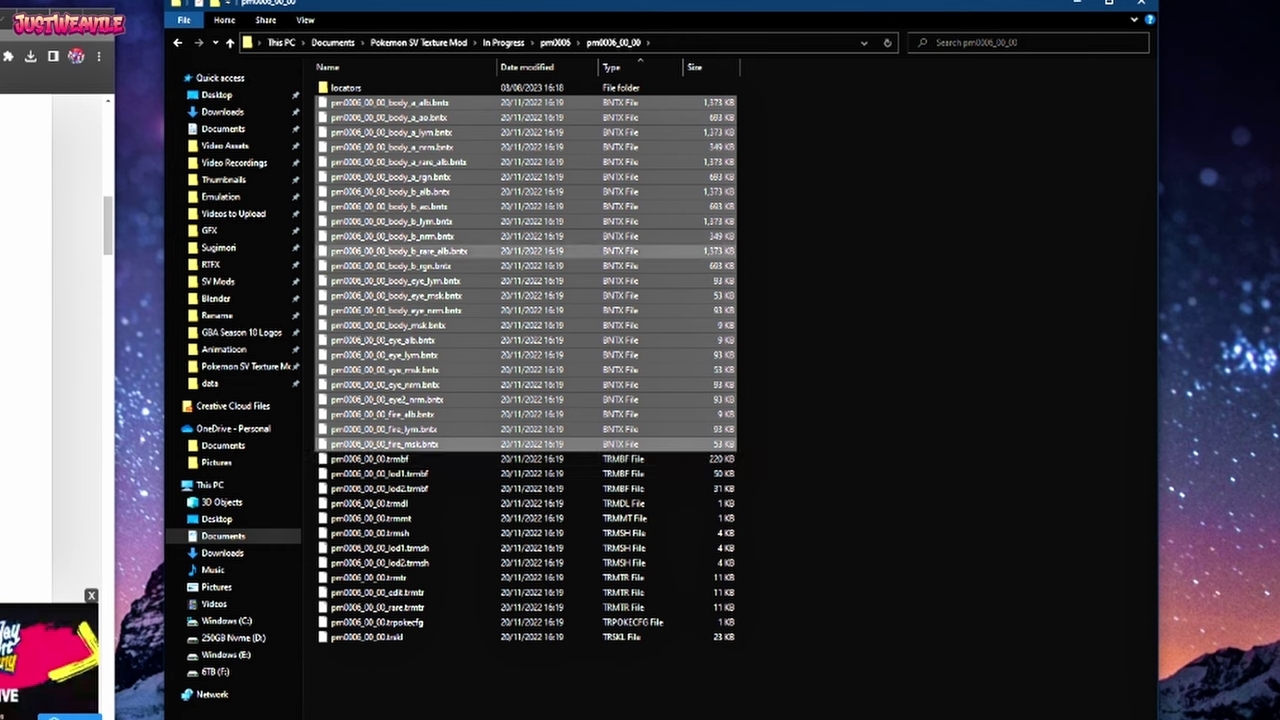
Return to the Pokemon SV Texture Mod folder, switch to QuickBMS and browse to that same folder in its script selection dialog
left_click(418, 43)
key("alt+Tab")
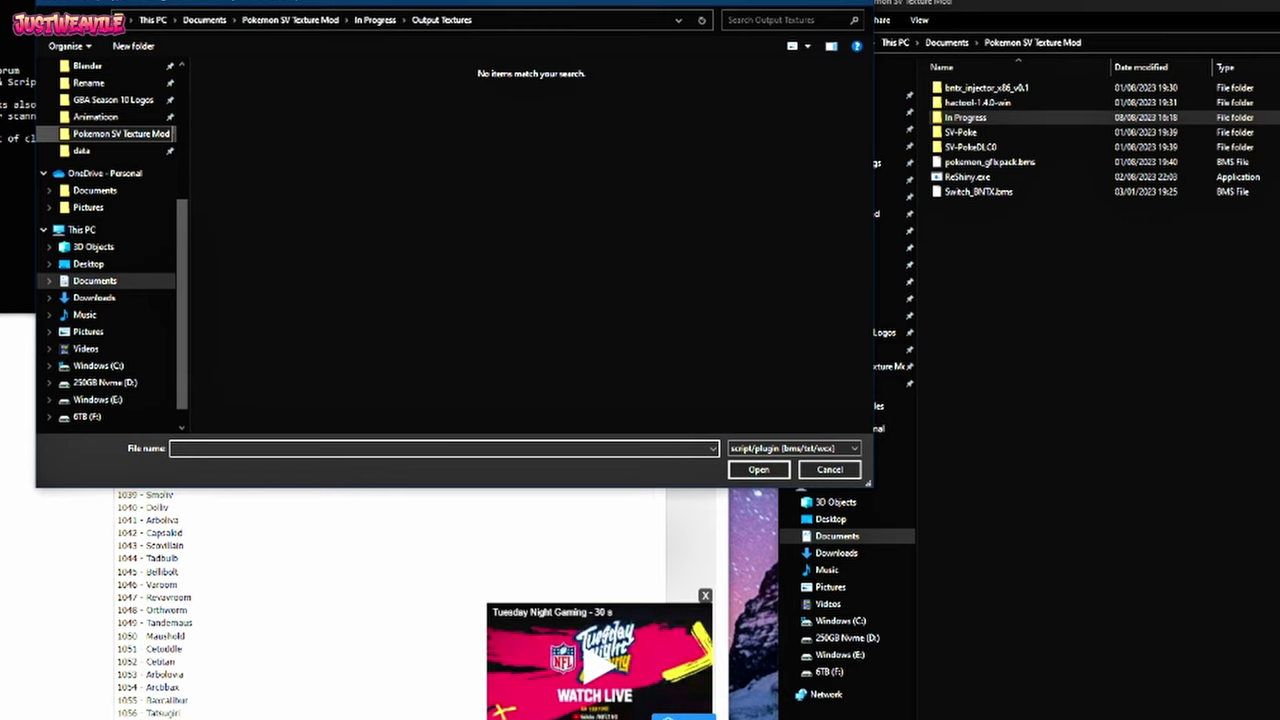
left_click(118, 133)
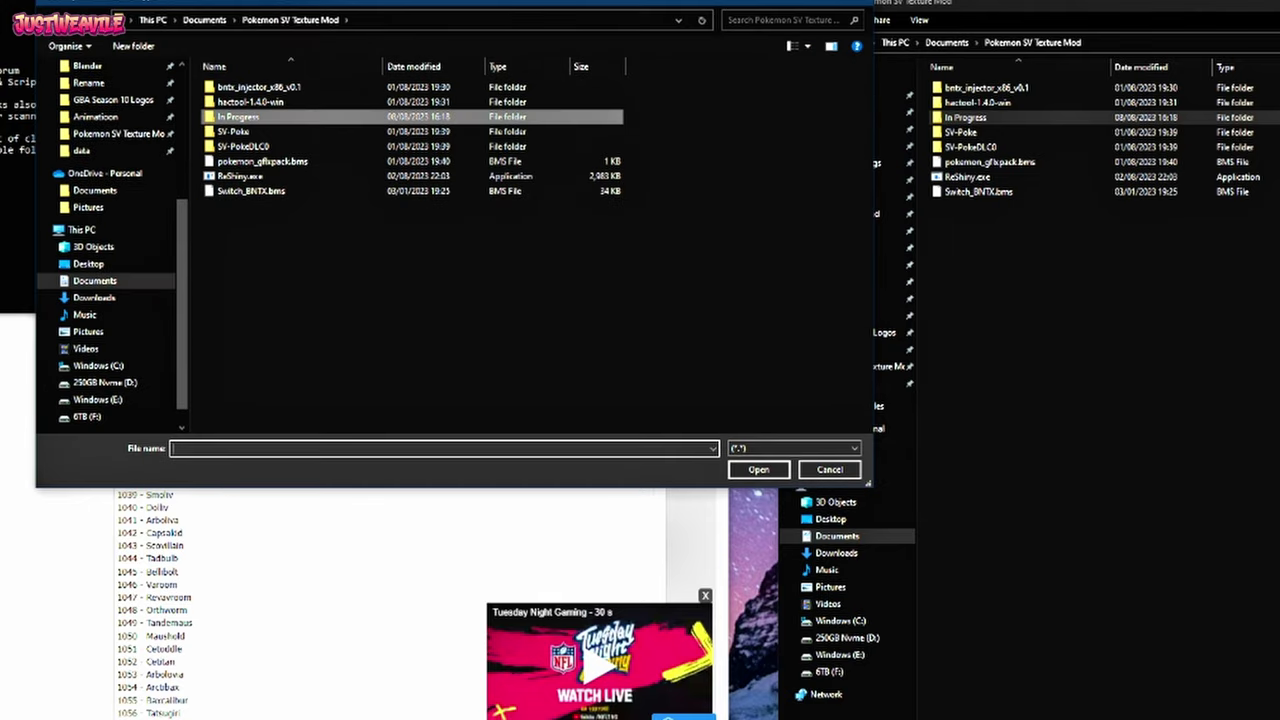
Load pm0006_00_00_body_a_rare_alb.bntx and pm0006_00_00_body_b_rare_alb.bntx from In Progress's pm0006_00_00 folder as the input files
double_click(238, 117)
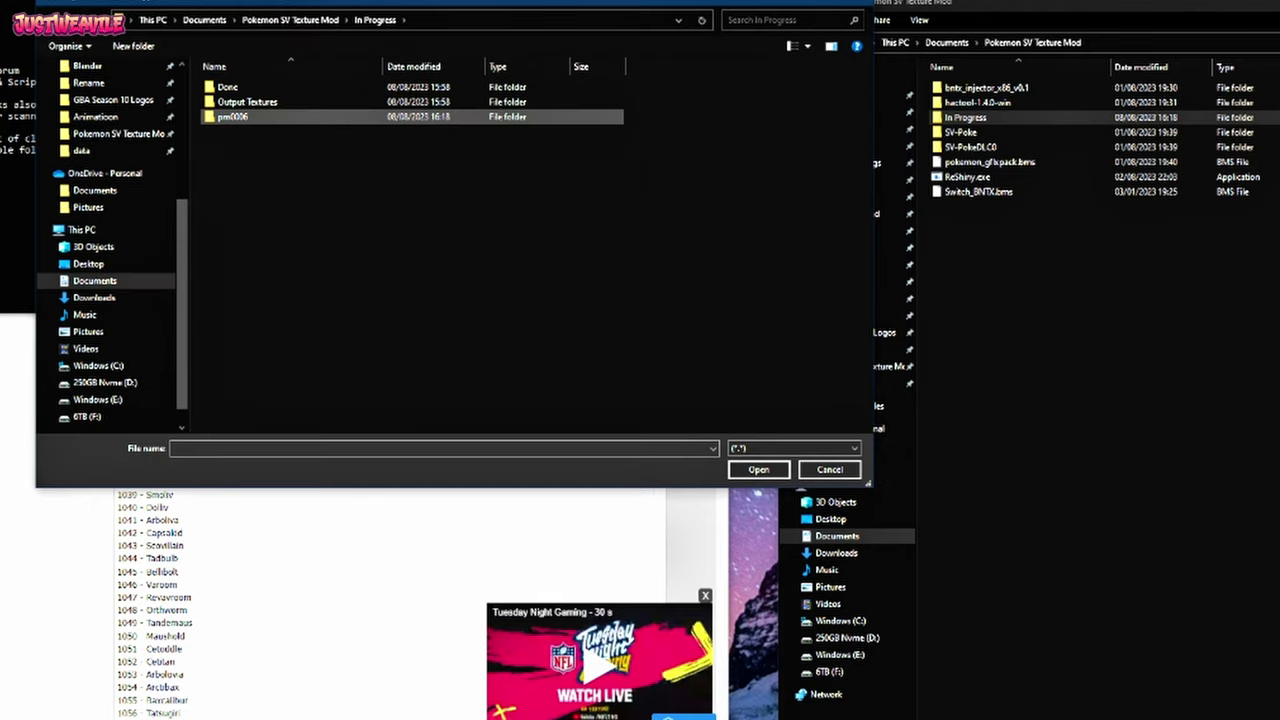
double_click(238, 117)
double_click(240, 87)
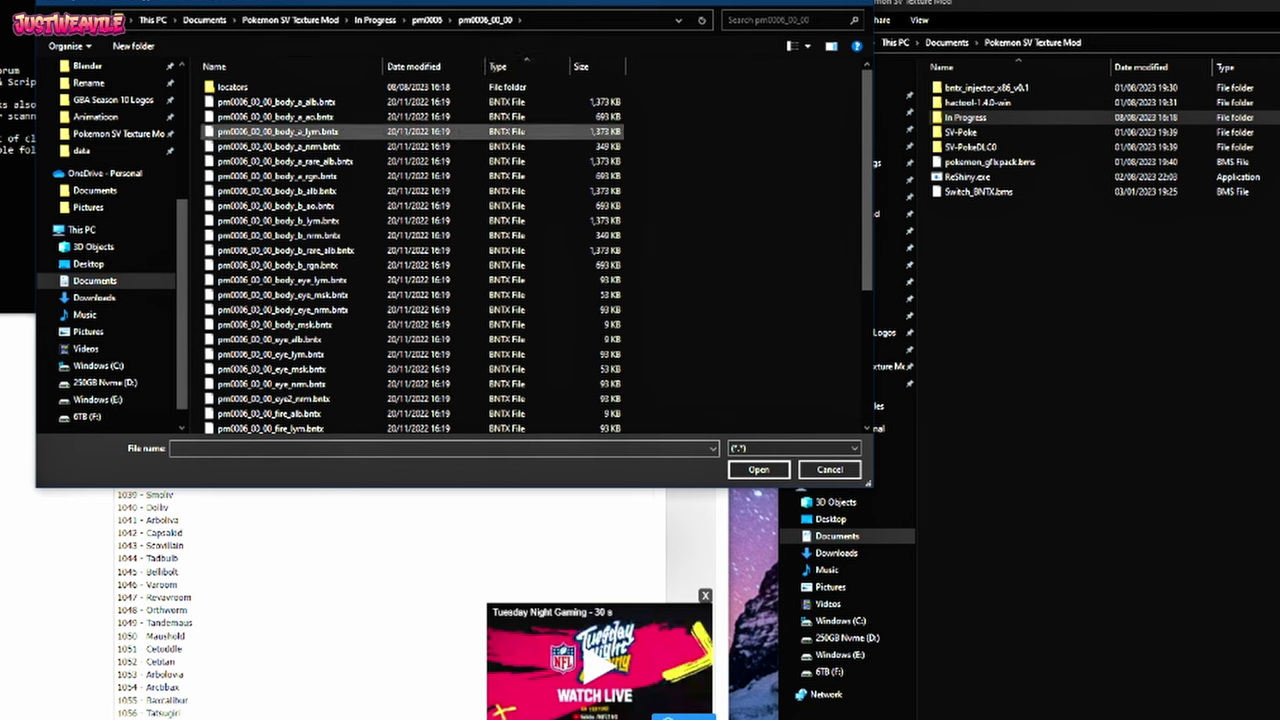
left_click(285, 161)
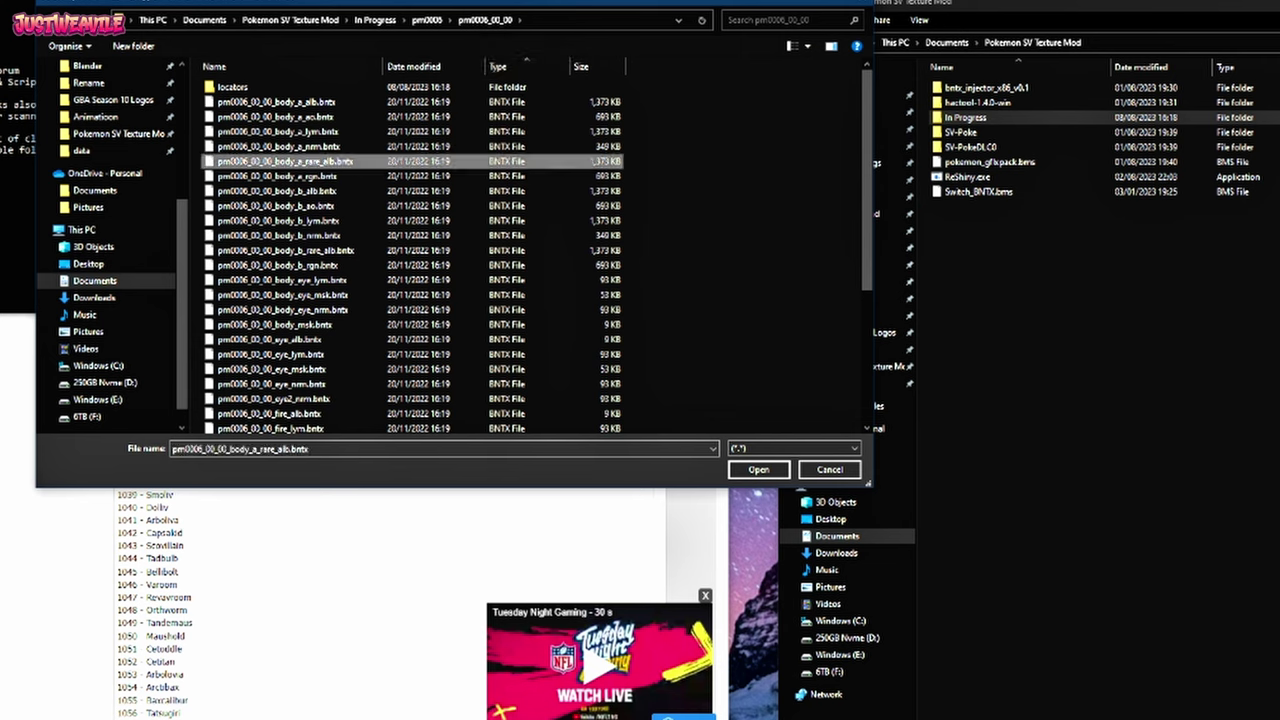
left_click(285, 250, "ctrl")
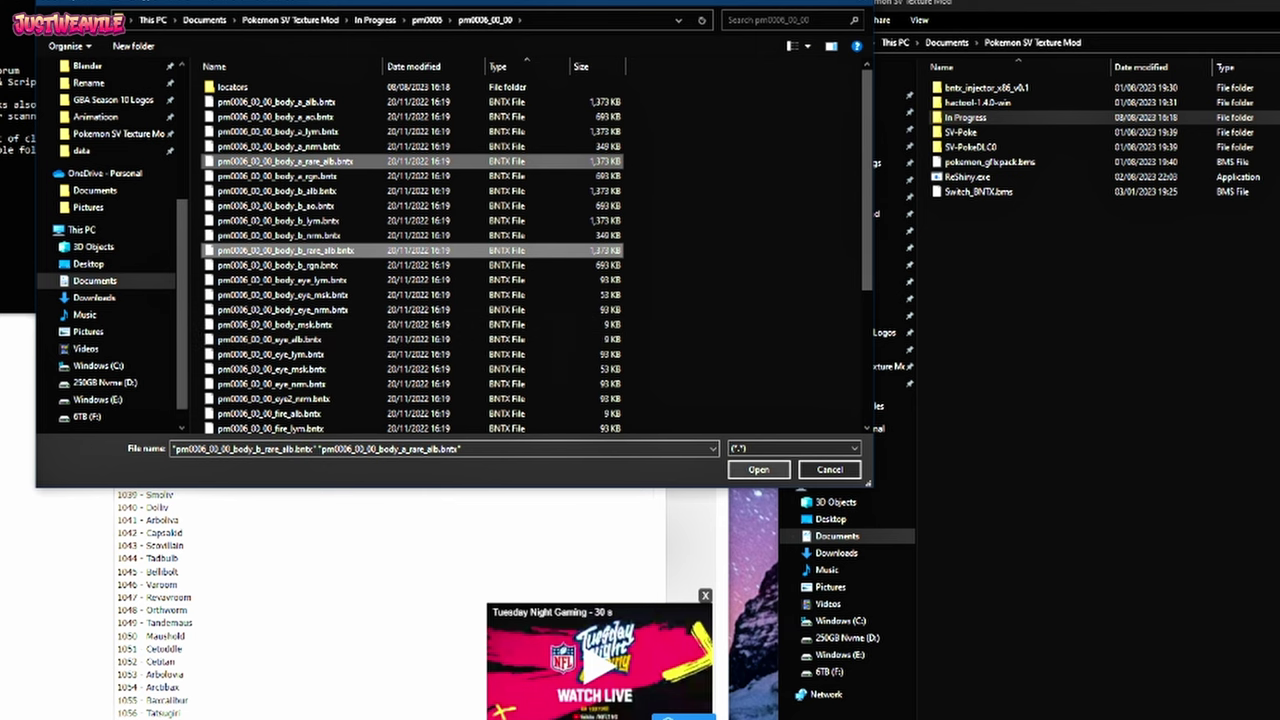
left_click(758, 469)
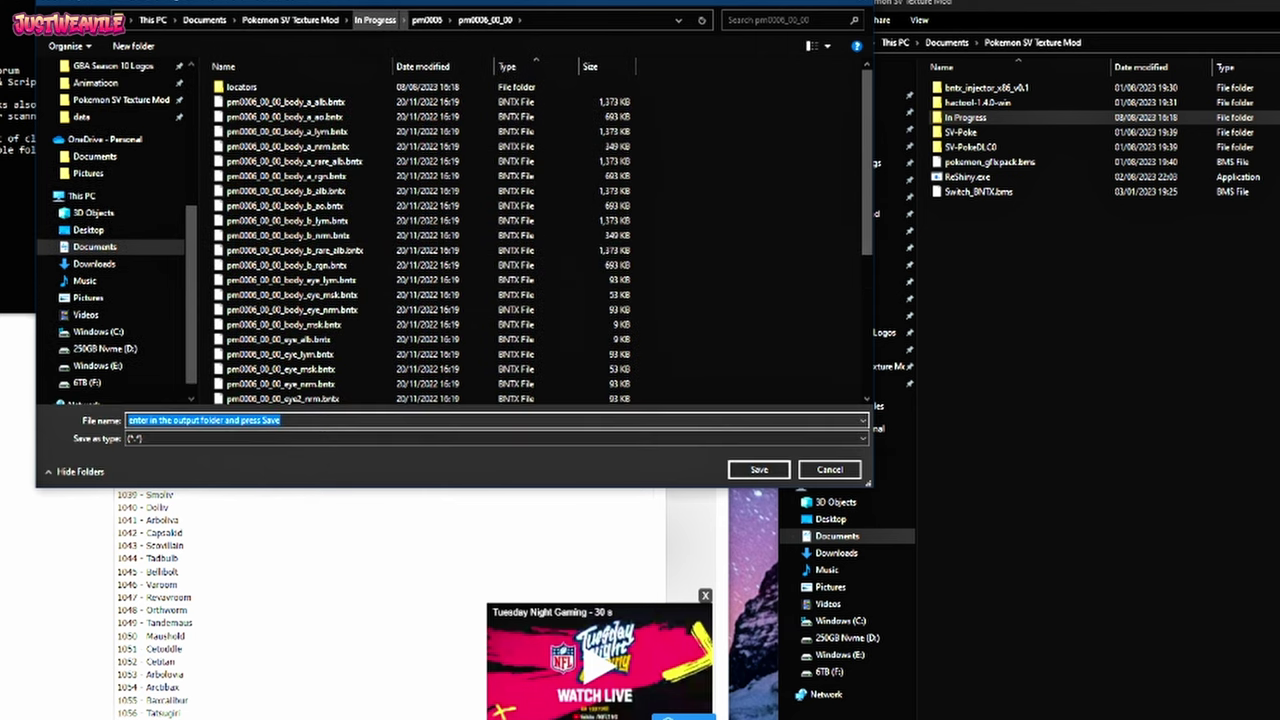
Set the Output Textures folder inside In Progress as the QuickBMS output folder and start the extraction
left_click(374, 20)
double_click(250, 102)
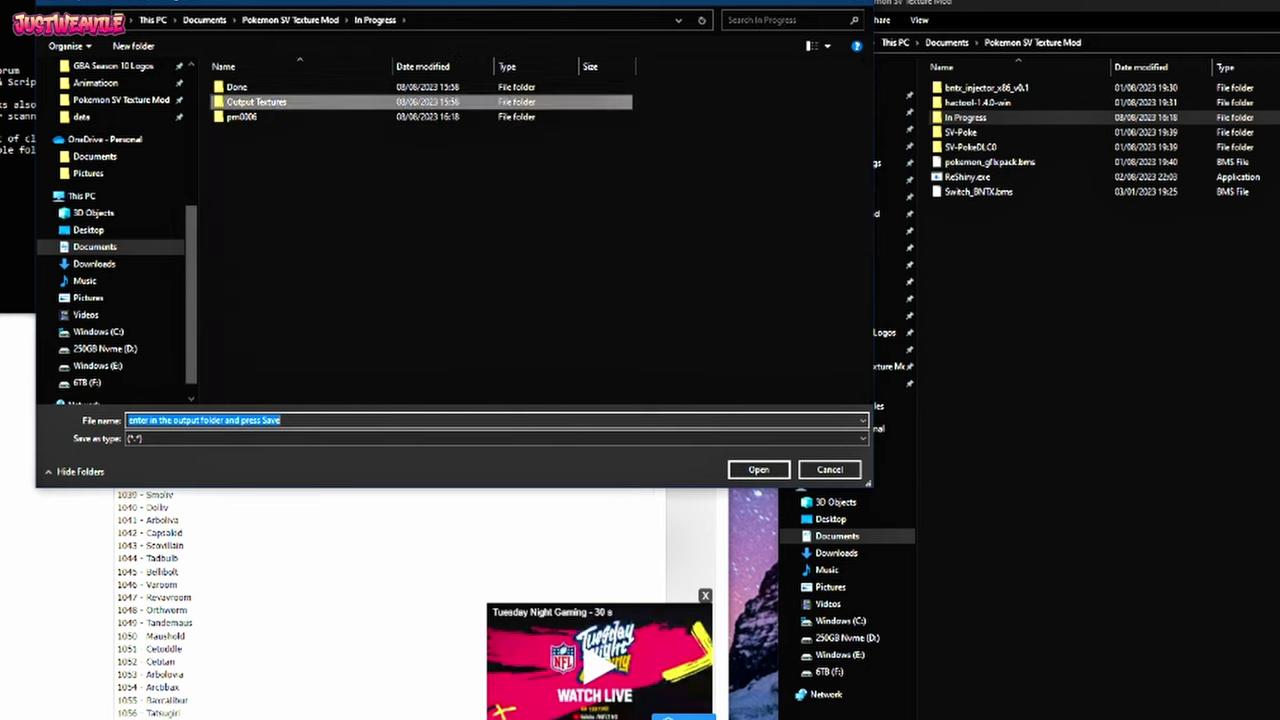
left_click(51, 20)
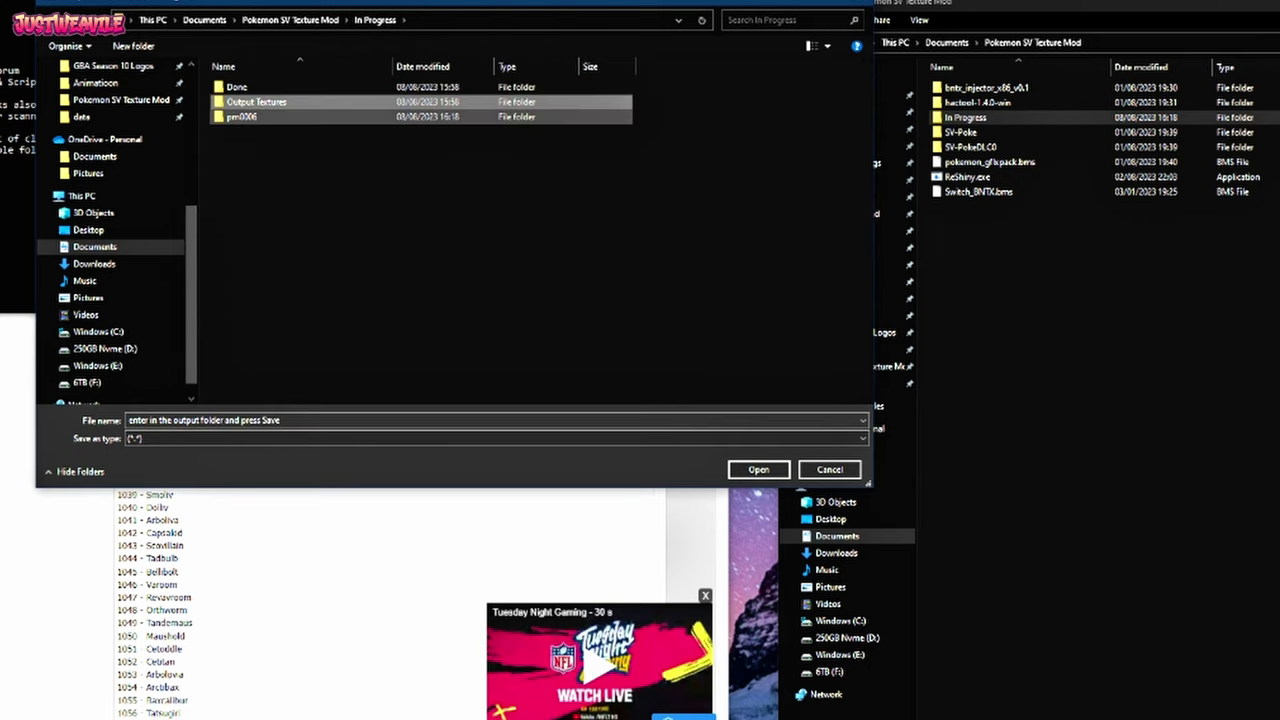
double_click(250, 103)
left_click(758, 469)
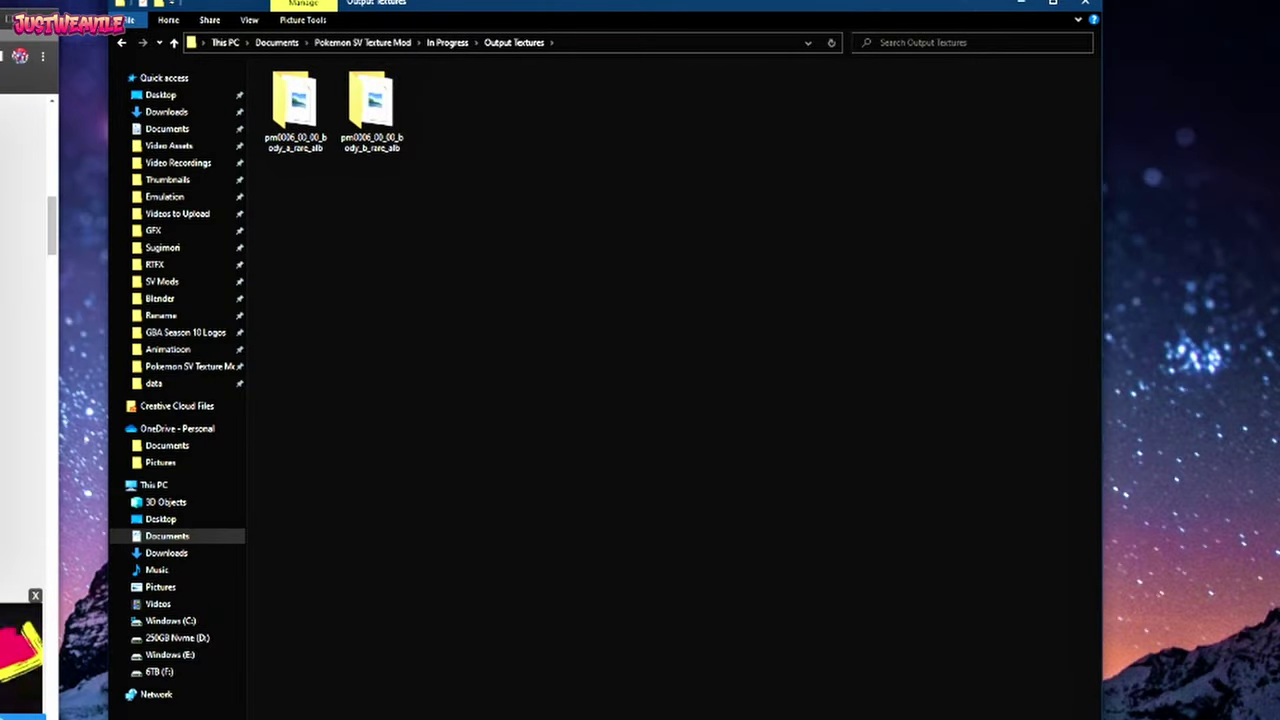
Flatten the two extracted texture folders so their DDS files sit directly in Output Textures
left_click_drag(406, 205, 258, 63)
left_click_drag(308, 180, 400, 136)
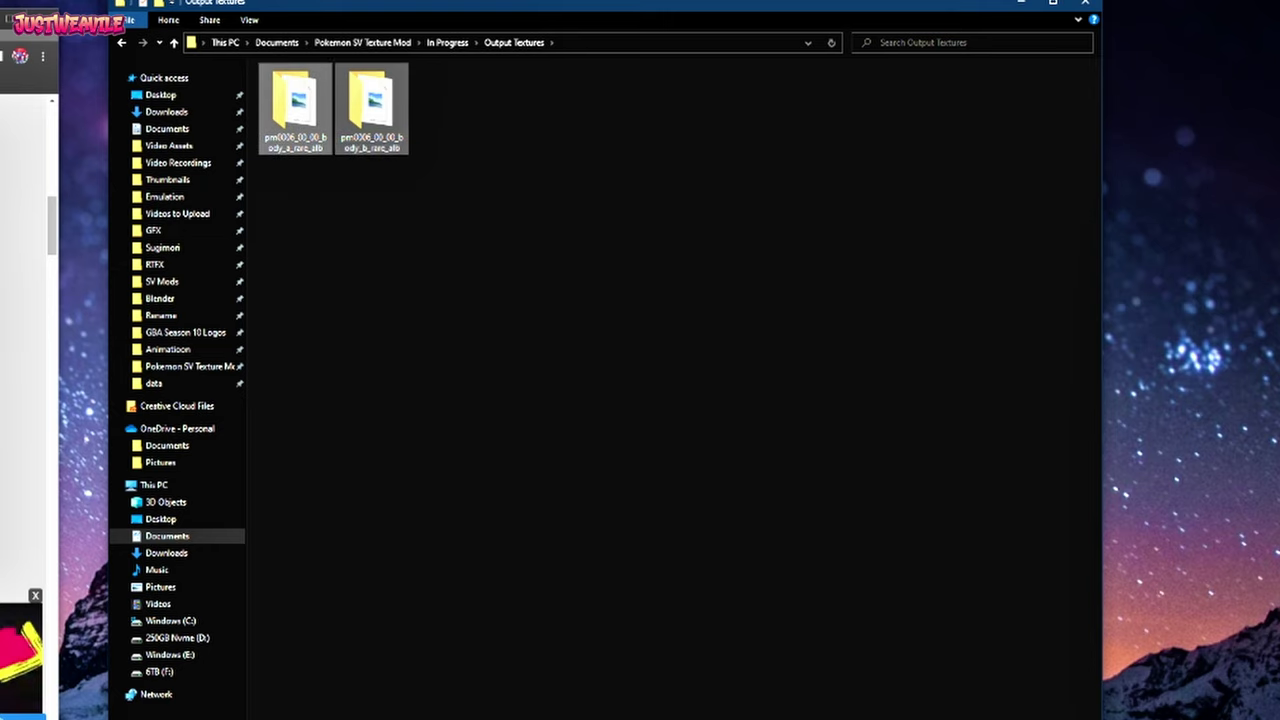
left_click(922, 43)
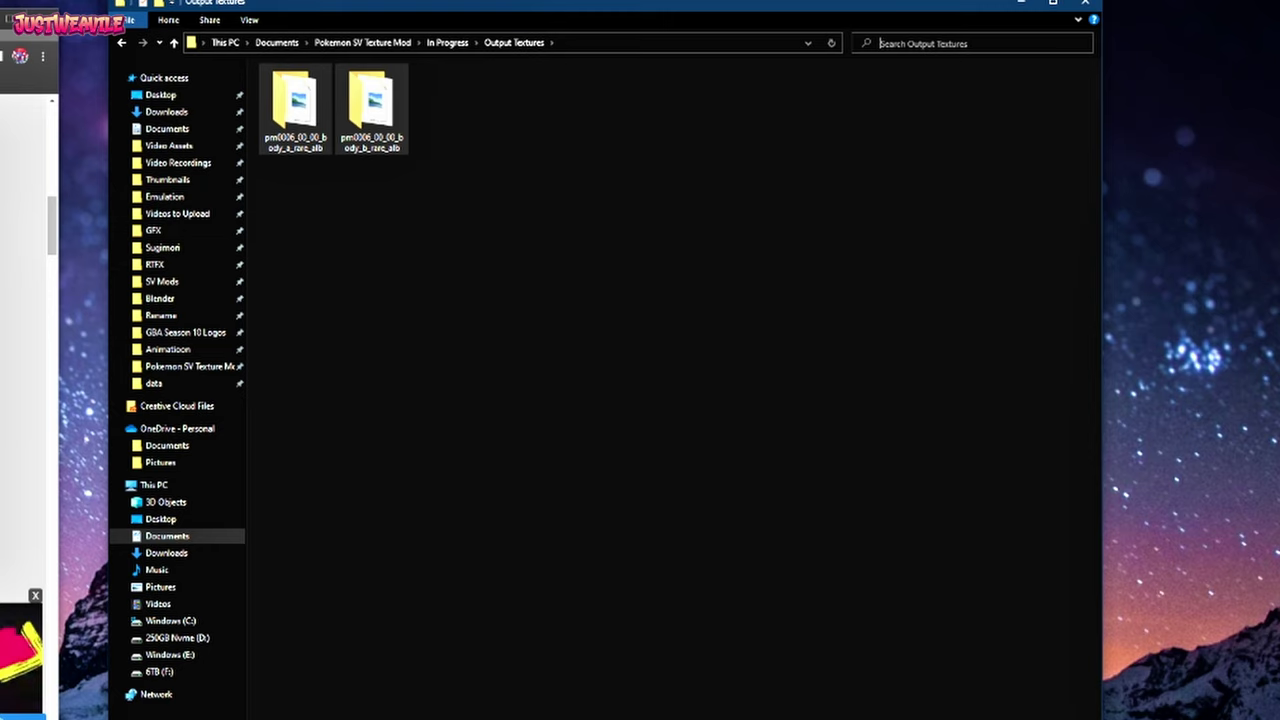
type("1")
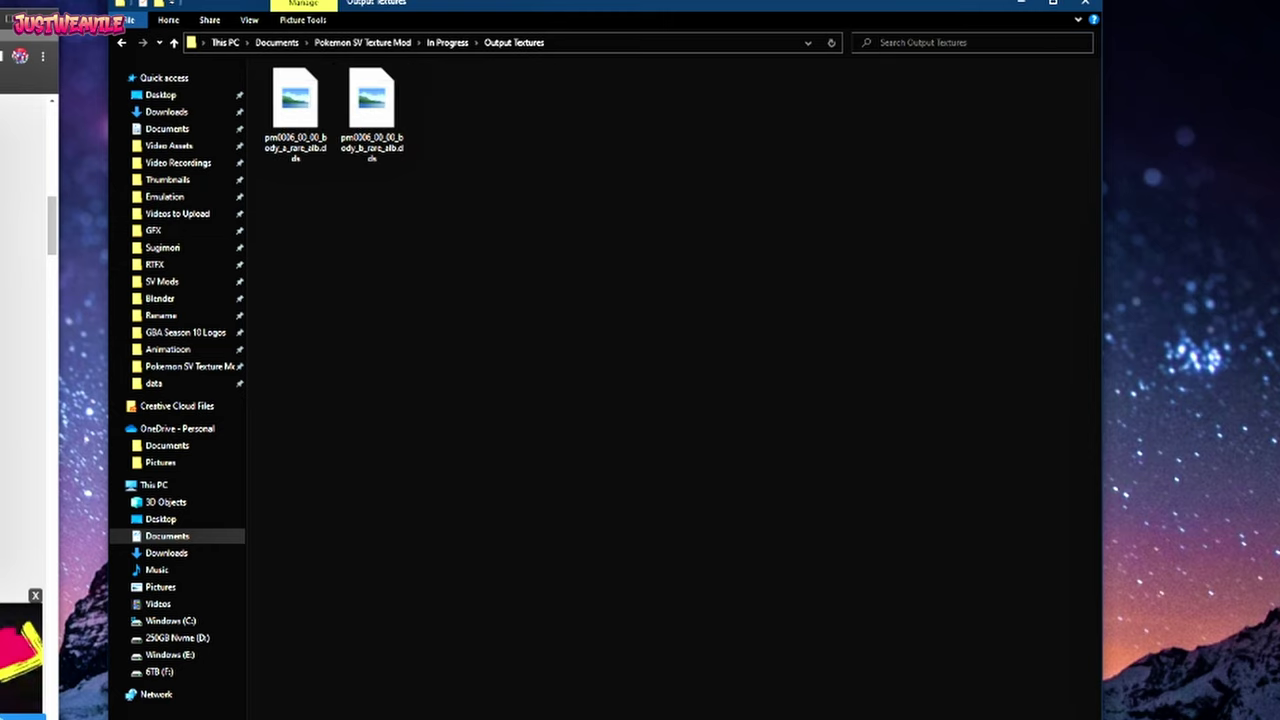
Open both extracted rare_alb DDS textures in Photoshop and view each document
left_click_drag(308, 188, 370, 122)
left_click(310, 200)
left_click_drag(308, 204, 386, 122)
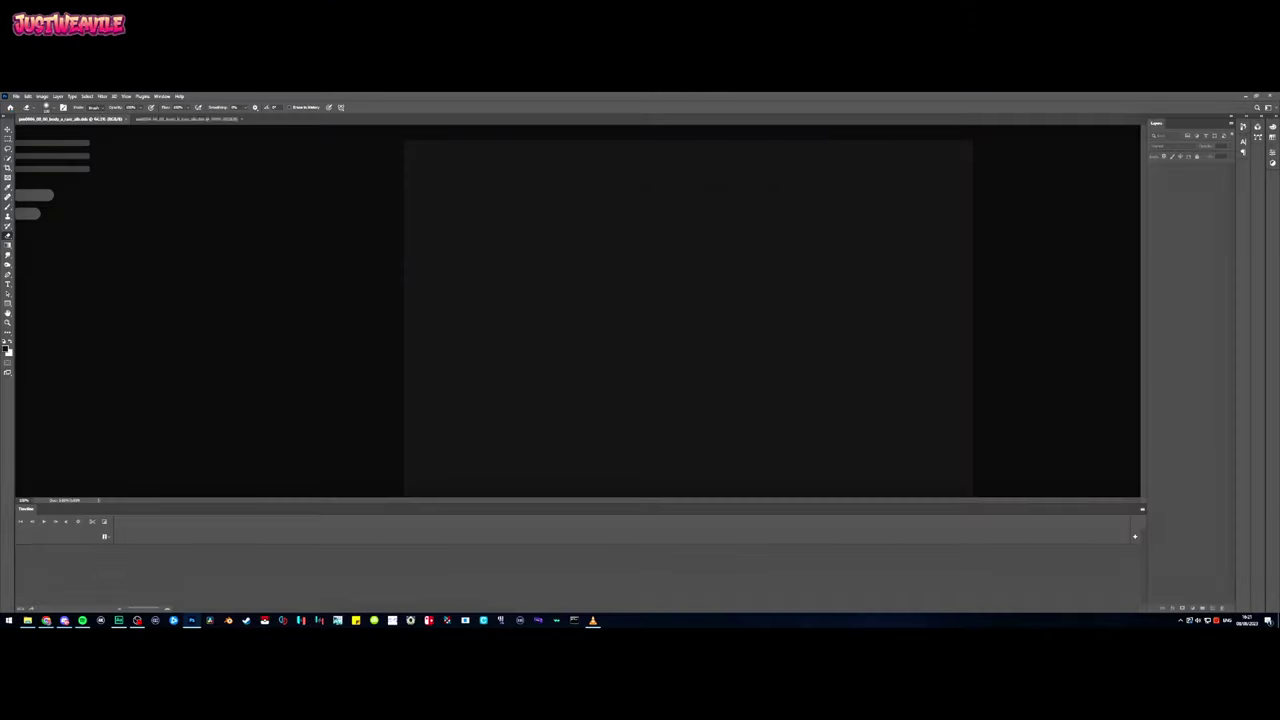
left_click(98, 119)
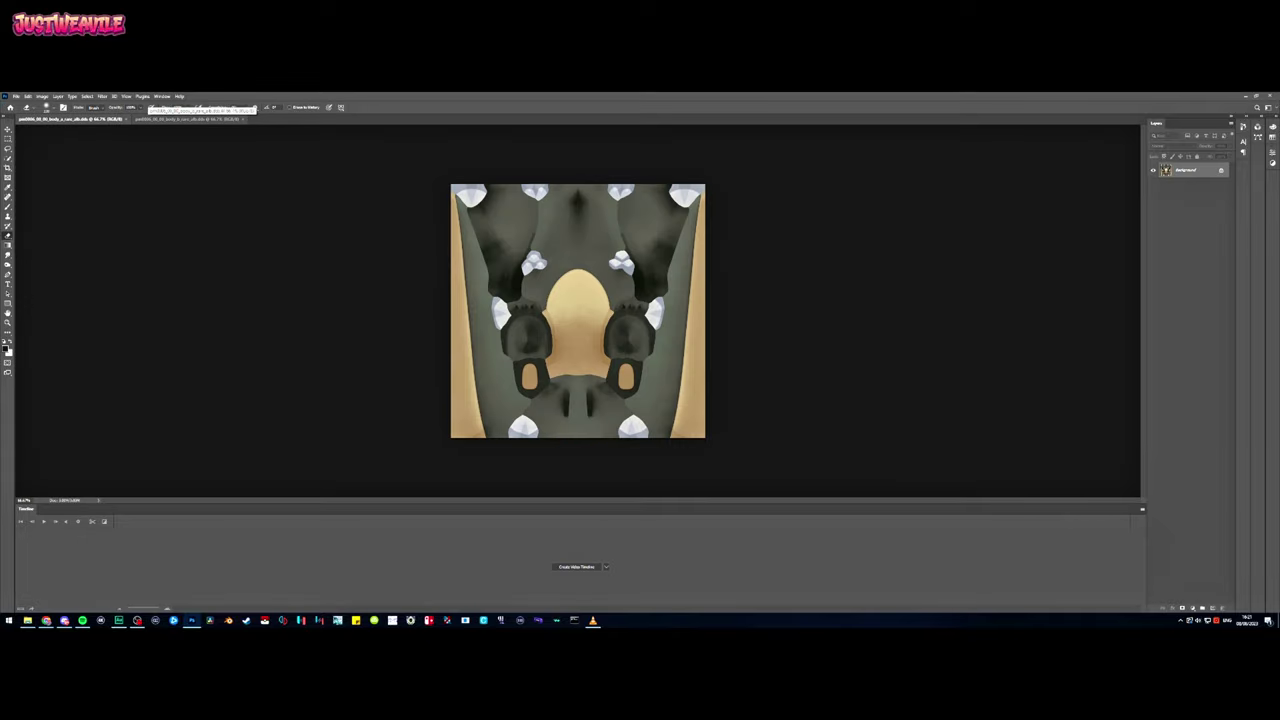
left_click(188, 119)
left_click(98, 119)
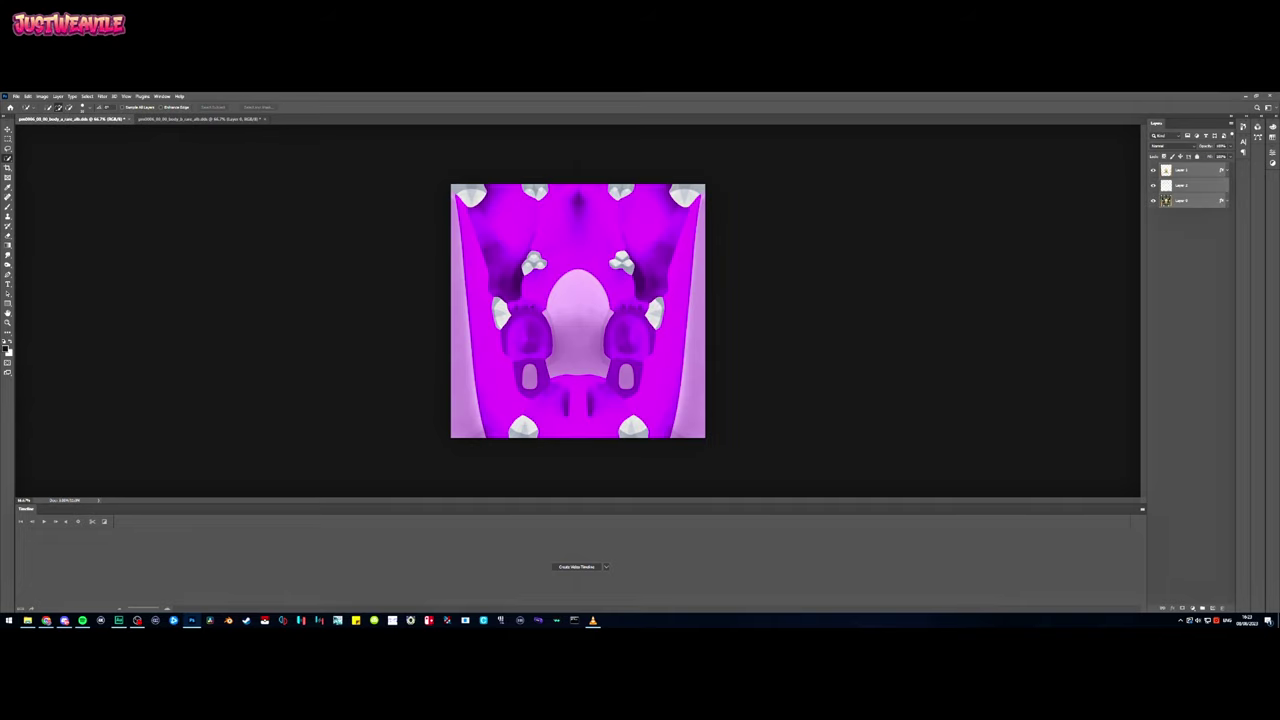
Merge the three layers of the recoloured pm0006_00_00_body_a_rare_alb texture into one layer
left_click(633, 284)
right_click(1178, 186)
left_click(1200, 411)
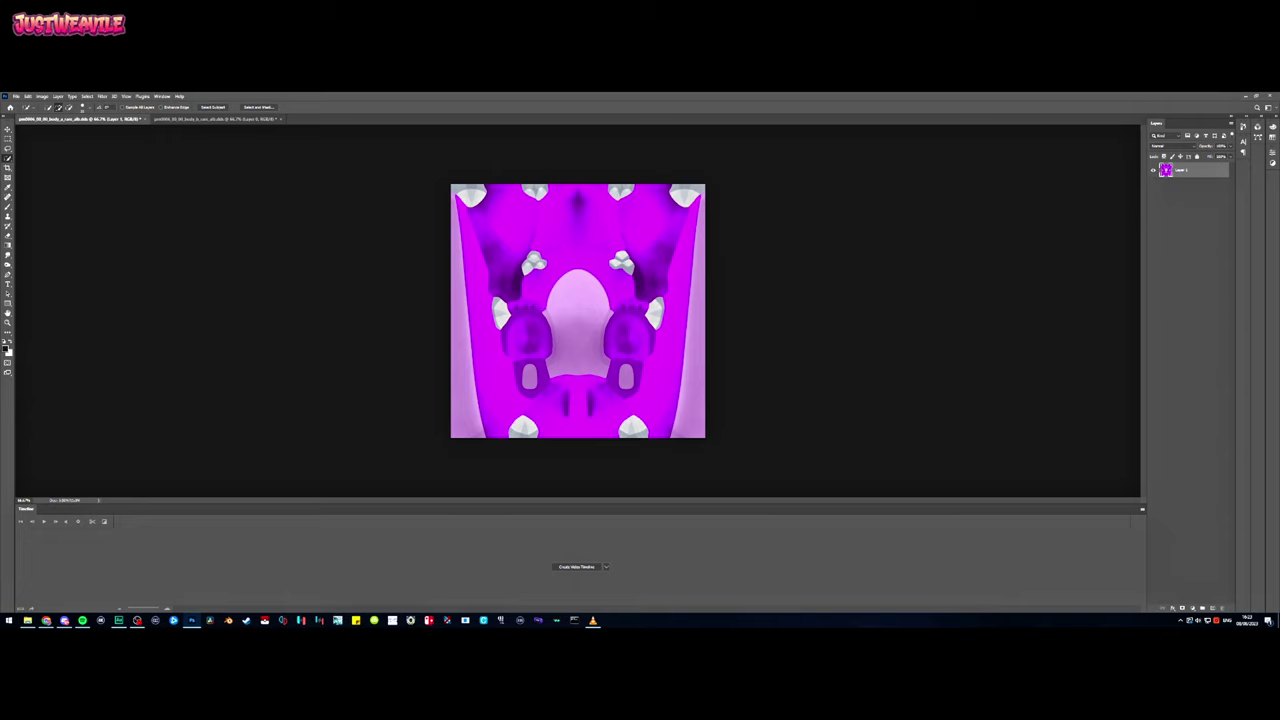
Save the pm0006_00_00_body_b_rare_alb texture as DDS with the Color texture type, BC1 compression and no mip maps
left_click(215, 119)
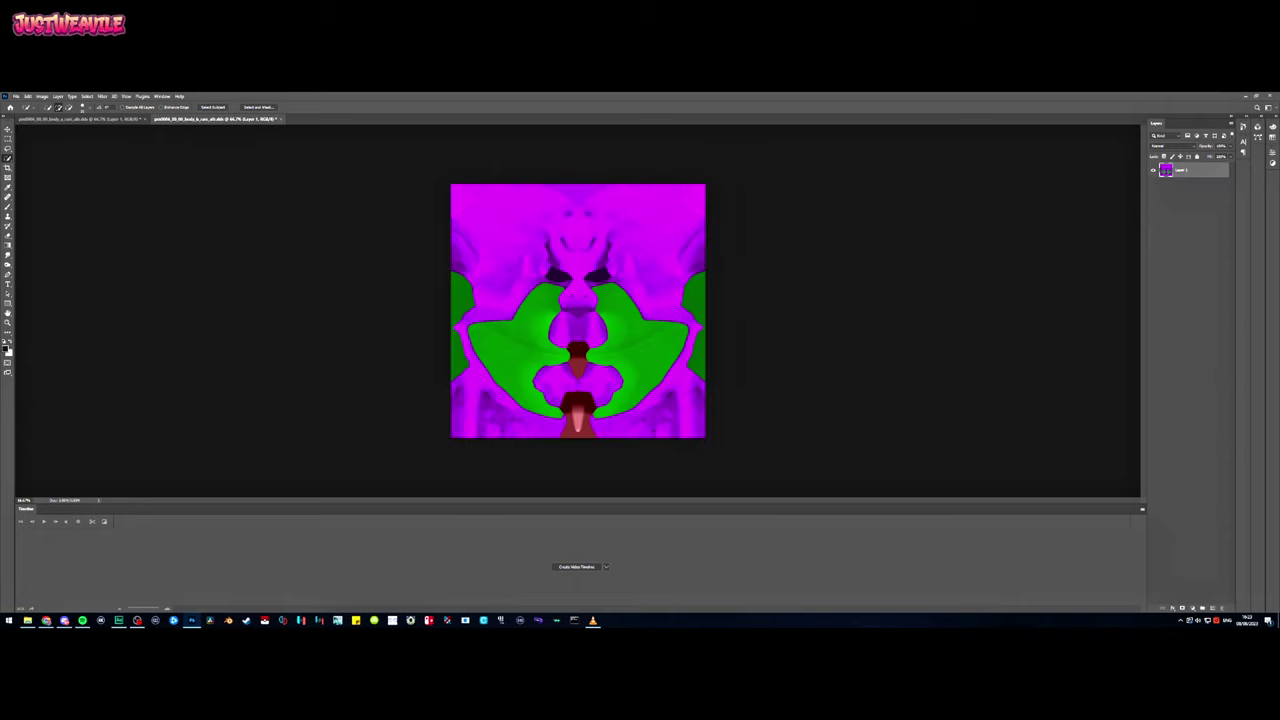
left_click(16, 96)
left_click(40, 179)
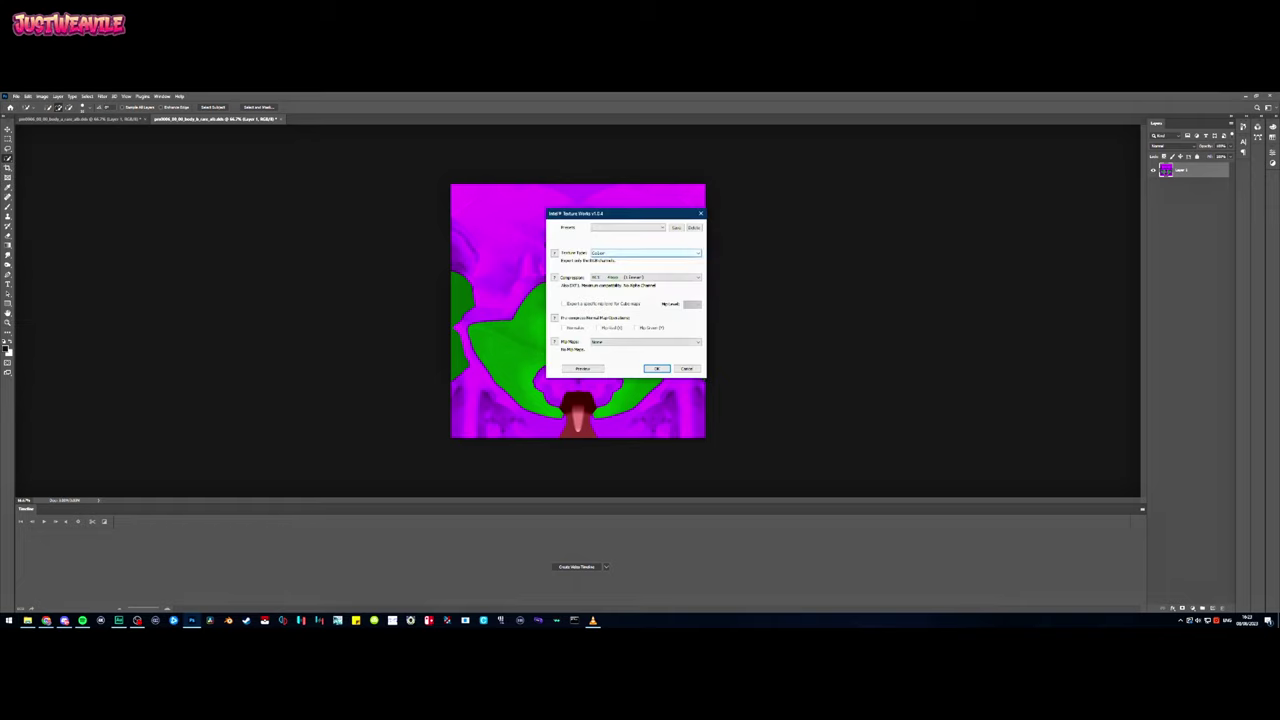
left_click(656, 368)
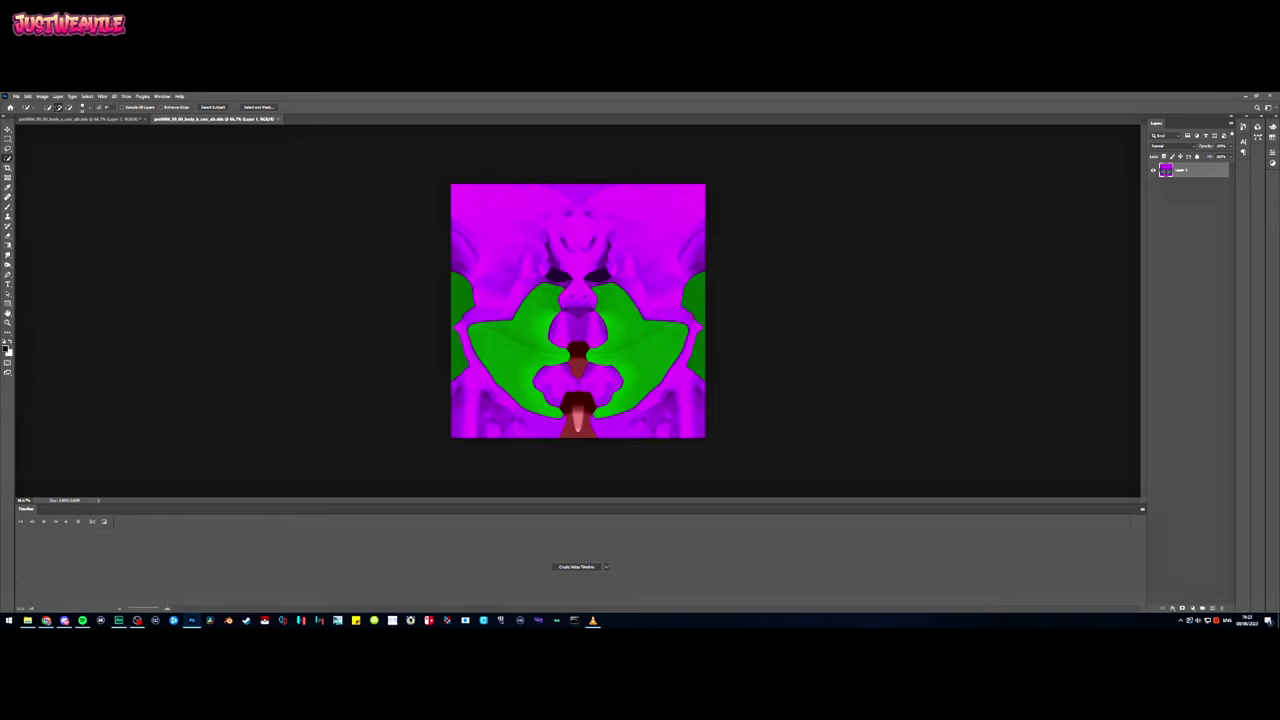
Save the pm0006_00_00_body_a_rare_alb texture as DDS, accepting the Intel Texture Works export options
left_click(80, 119)
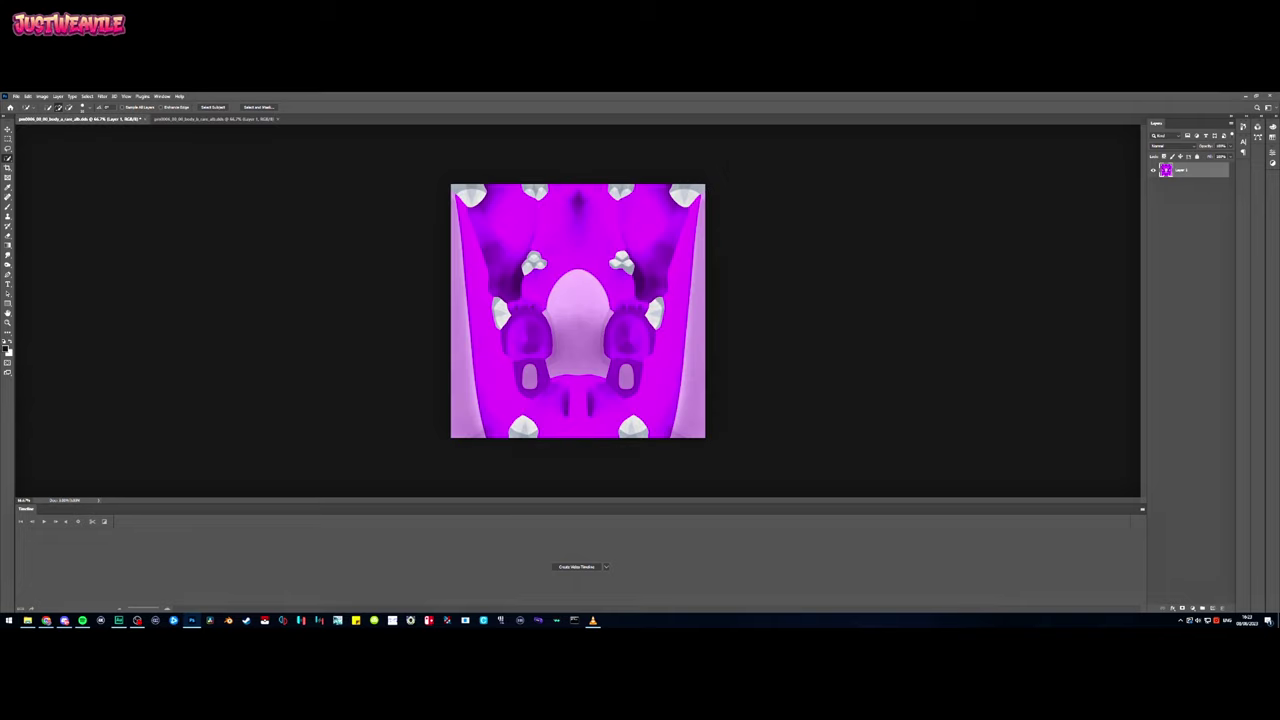
left_click(16, 96)
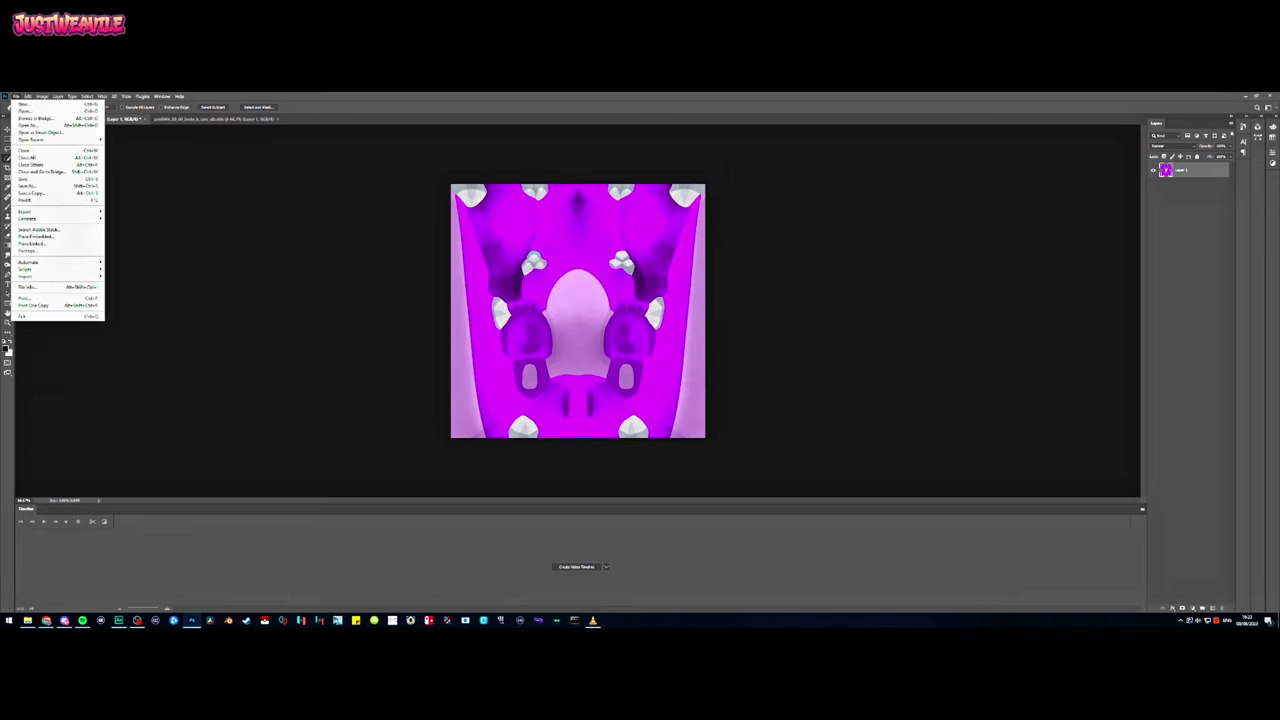
left_click(30, 178)
left_click(658, 369)
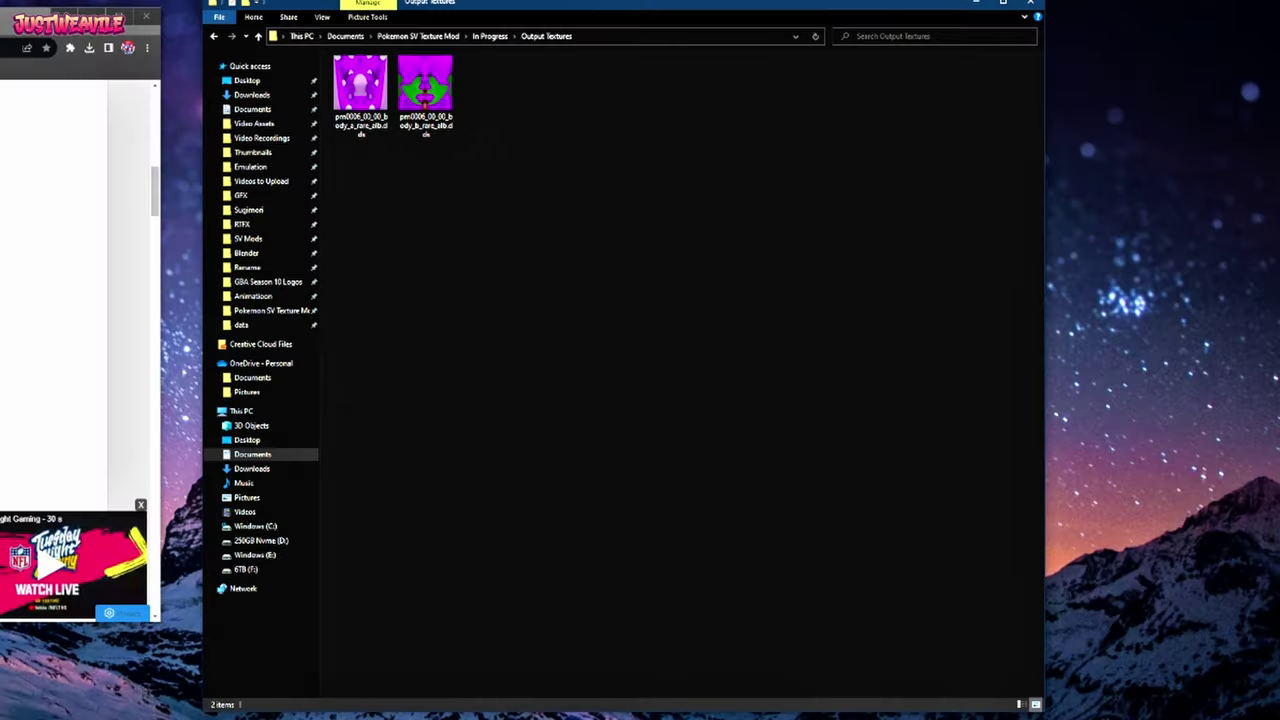
Check the two recoloured DDS files in the Output Textures folder and select both
left_click(425, 90)
left_click(361, 90)
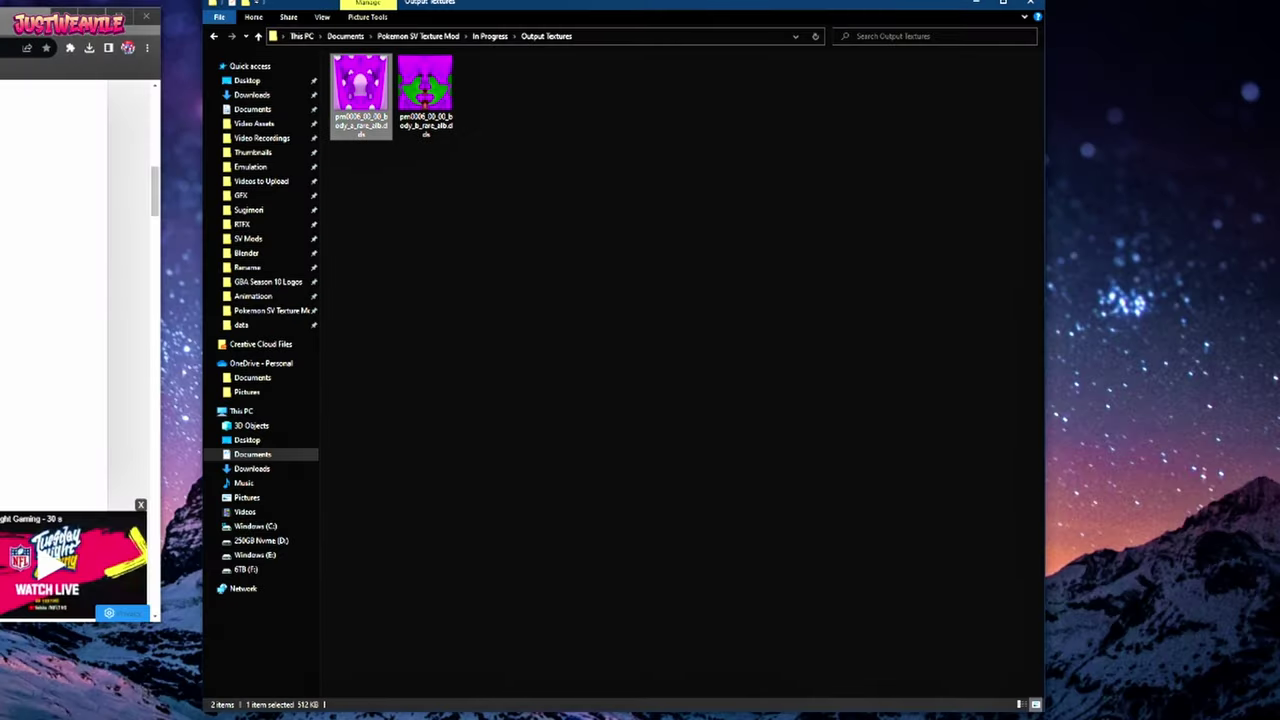
left_click(425, 90)
left_click(361, 90)
left_click(425, 90)
left_click(361, 90)
key("ctrl+a")
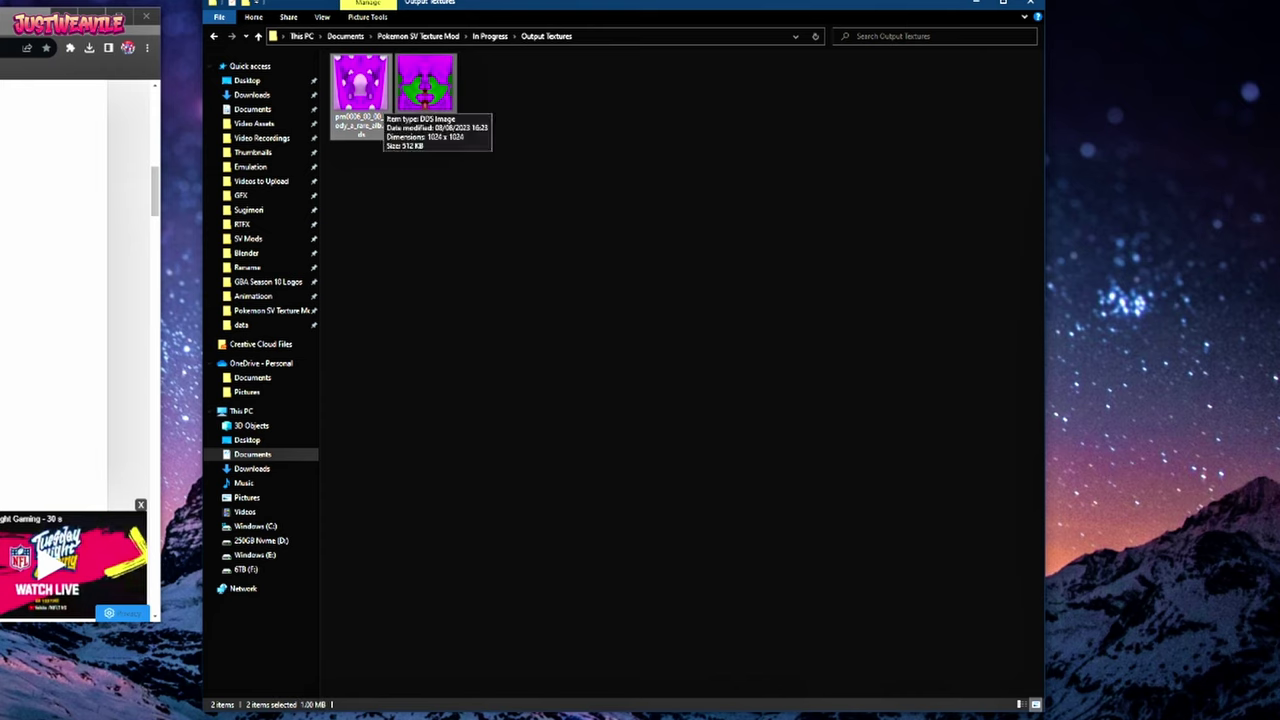
Close the browser and load pm0006_00_00_body_a_rare_alb.bntx from In Progress's pm0006_00_00 folder into BNTX Injector
left_click(146, 16)
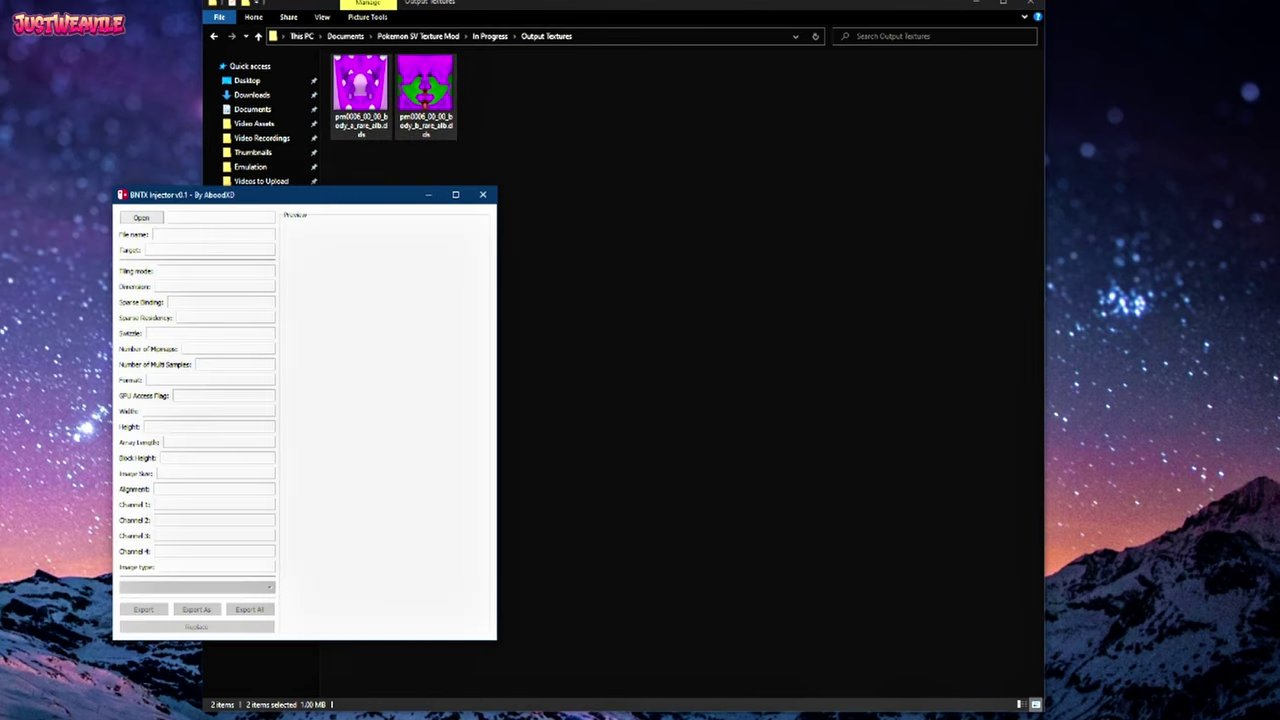
left_click_drag(247, 195, 0, 86)
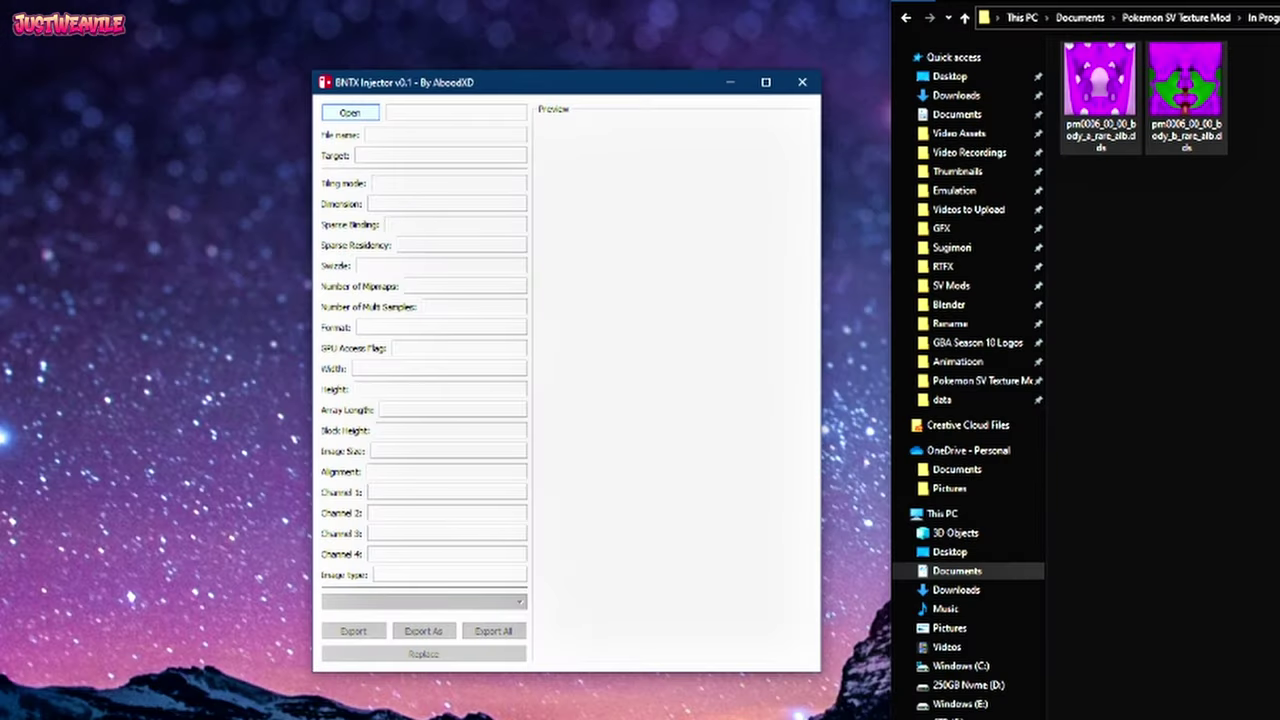
left_click(349, 112)
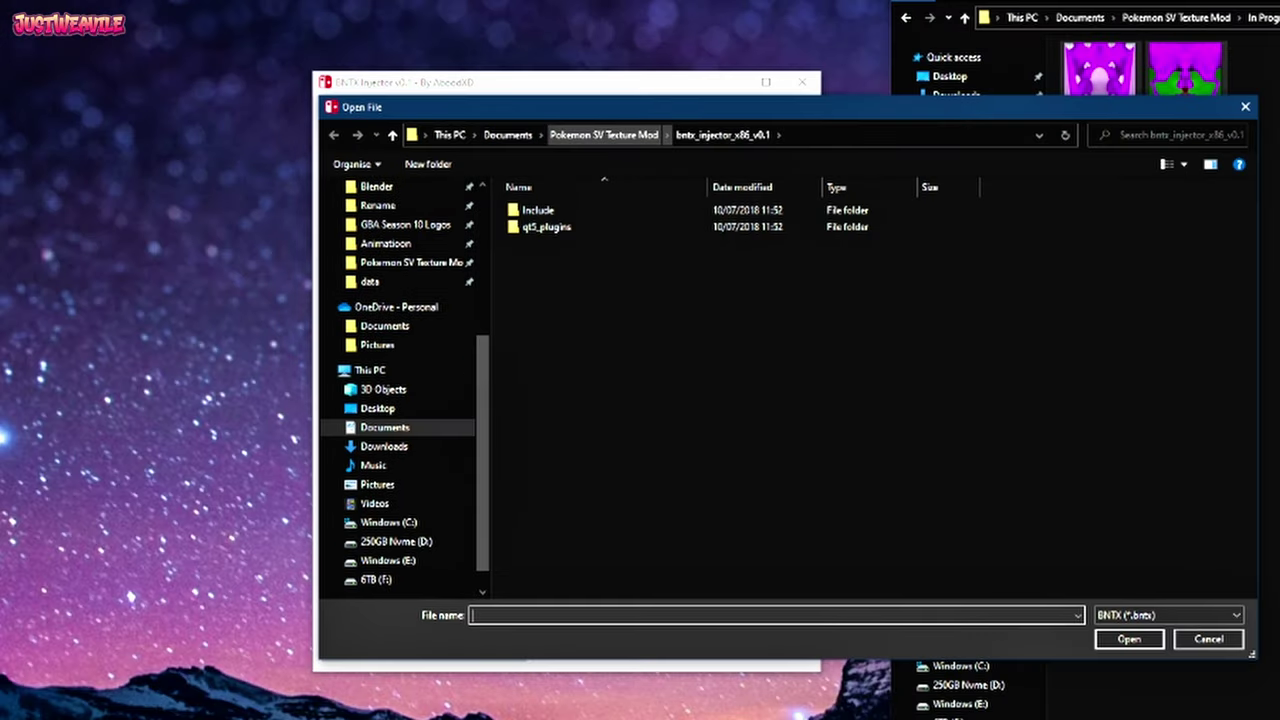
left_click(411, 262)
double_click(545, 243)
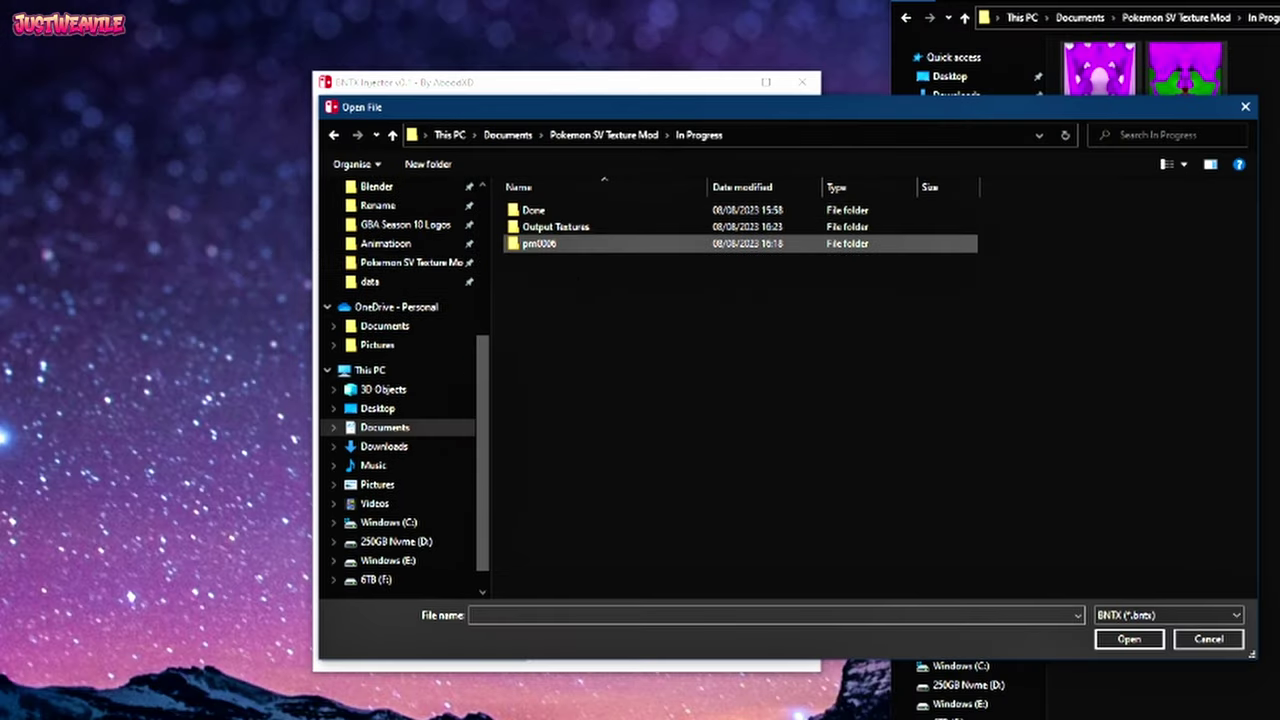
double_click(541, 244)
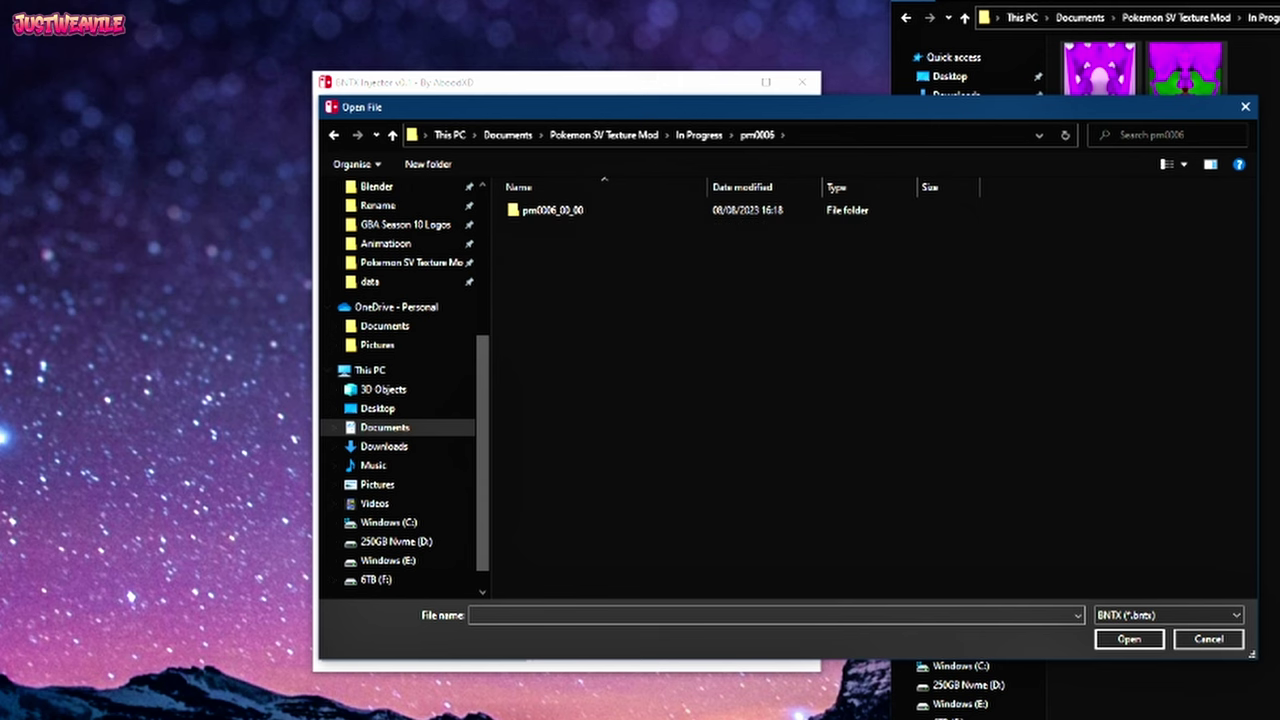
double_click(553, 210)
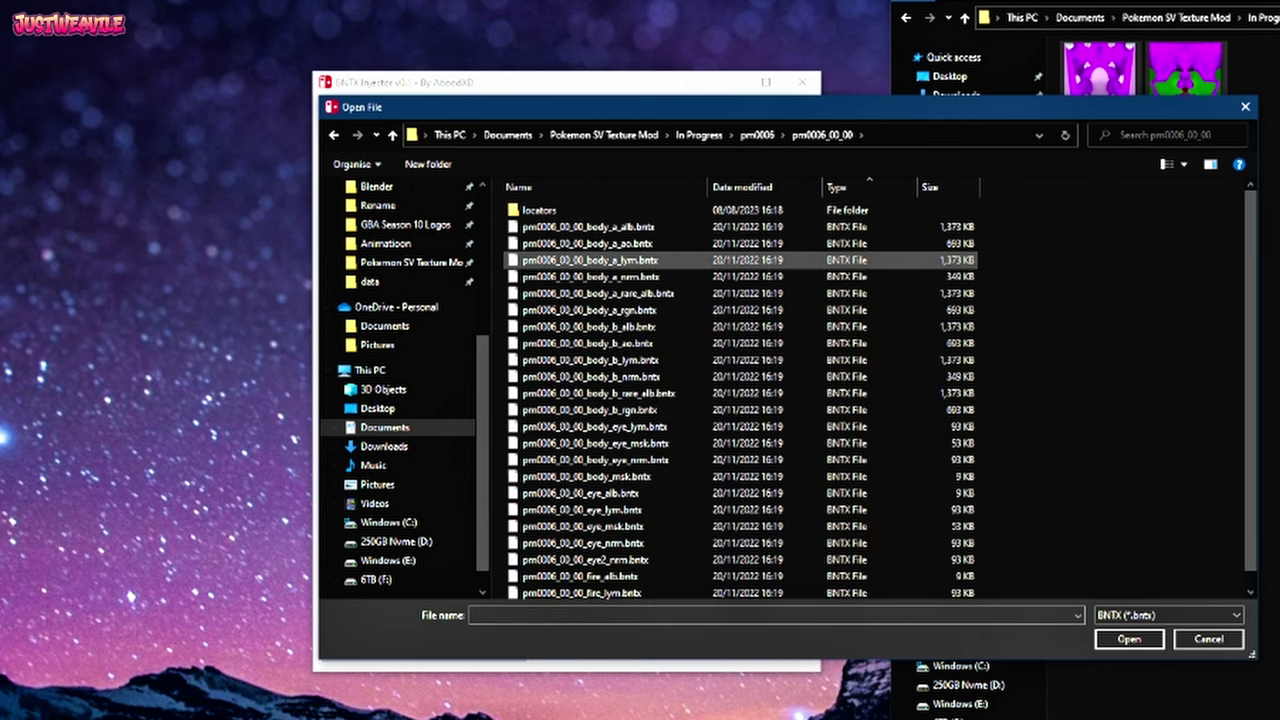
left_click(598, 293)
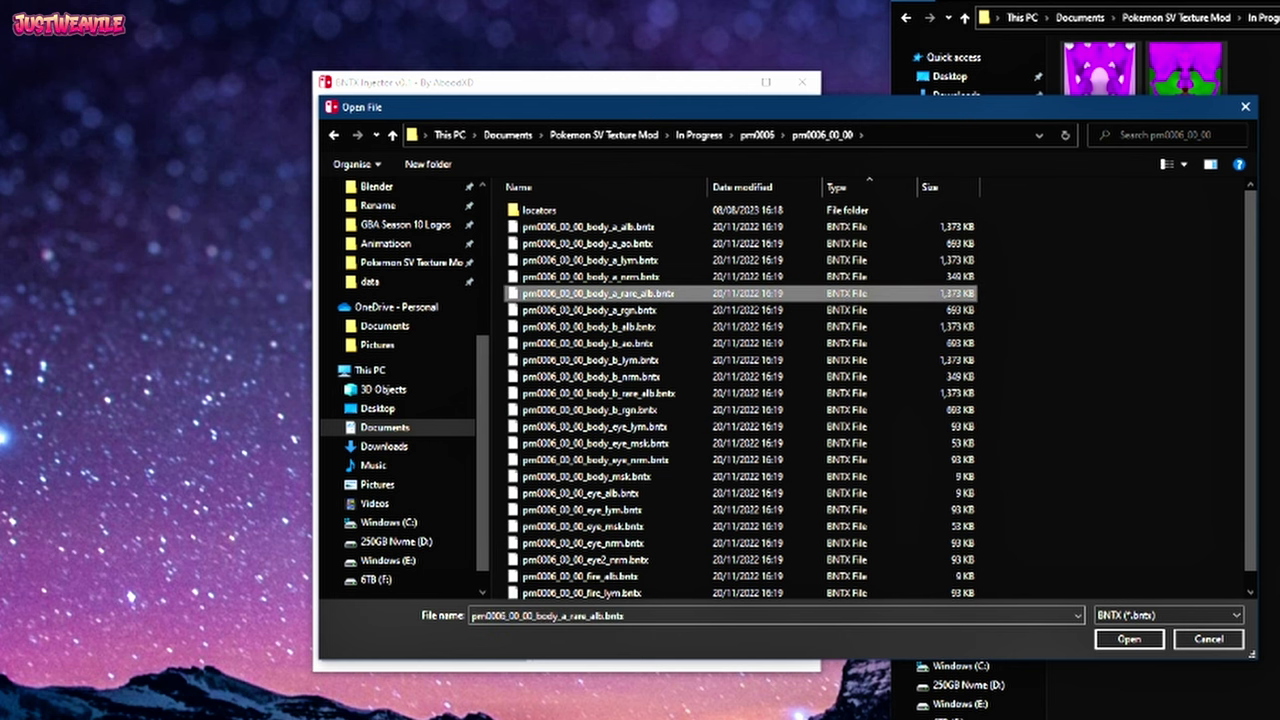
double_click(644, 294)
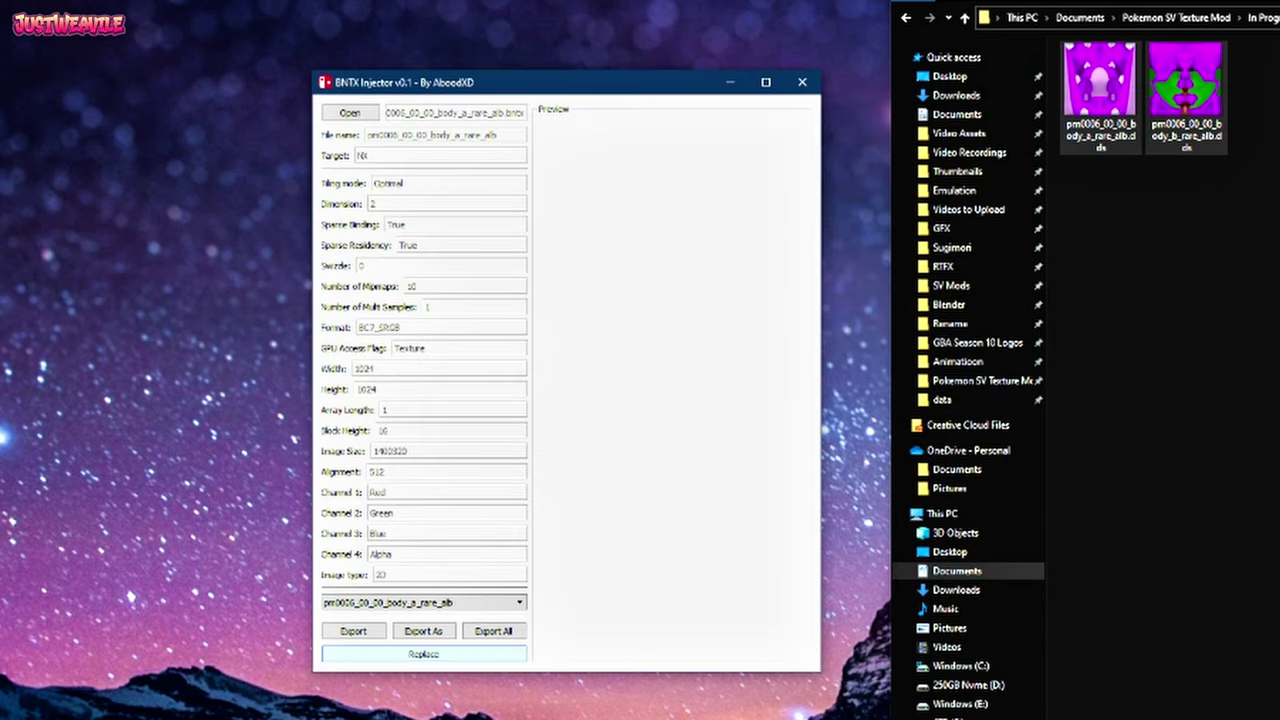
Replace the loaded texture with pm0006_00_00_body_a_rare_alb.dds from Output Textures, with Sparse Binding and Sparse Residency turned off
left_click(423, 653)
left_click(699, 135)
double_click(560, 228)
left_click(545, 238)
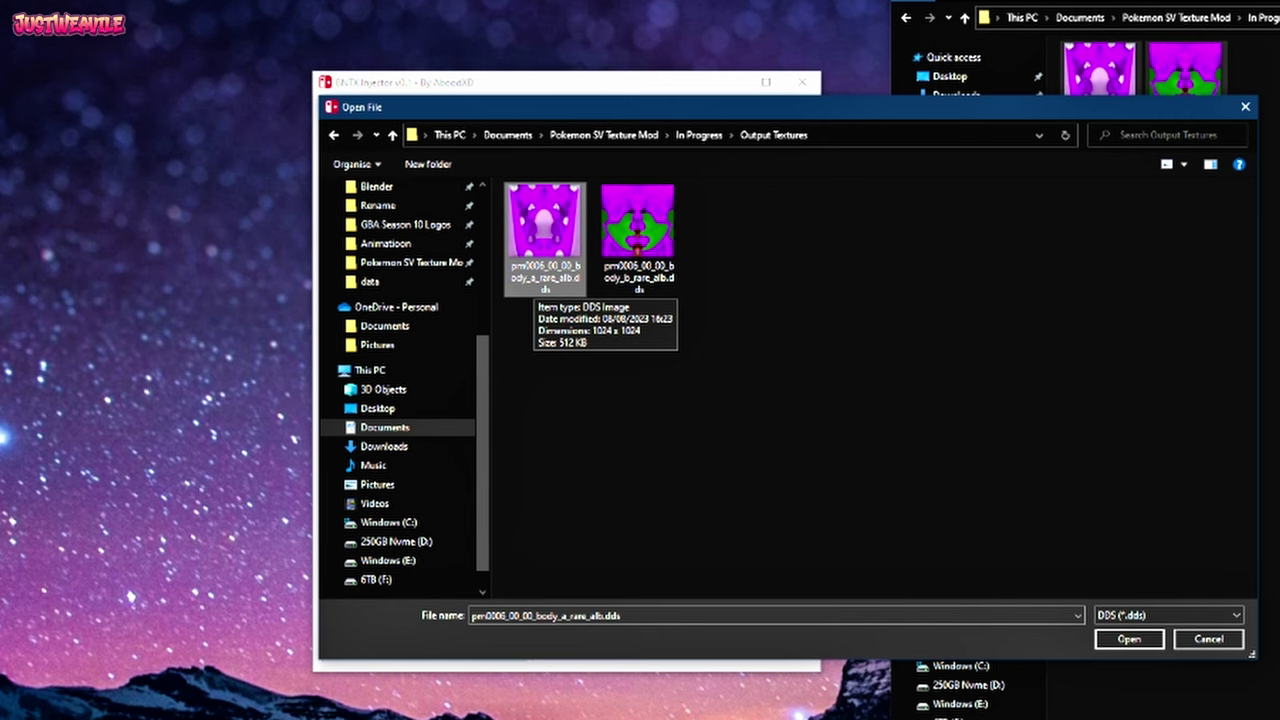
double_click(540, 265)
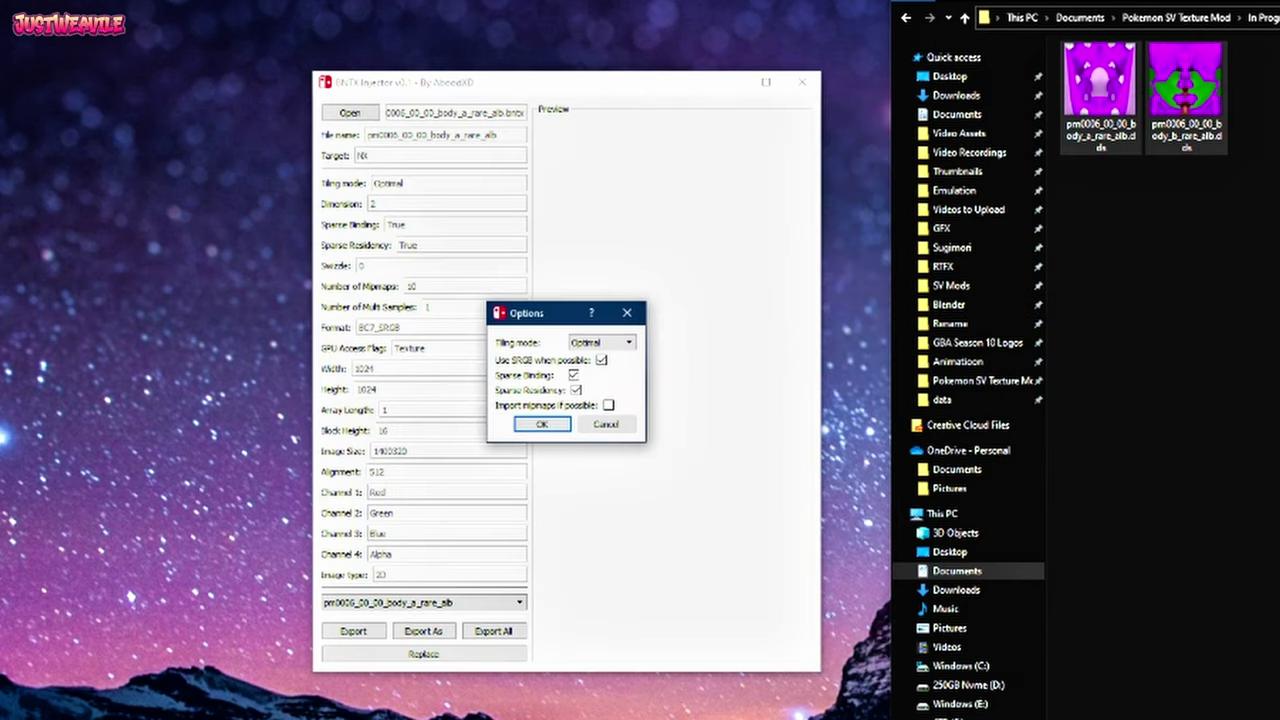
left_click(576, 390)
left_click(573, 375)
left_click(541, 424)
Open pm0006_00_00_body_b_rare_alb.bntx and replace its texture with the matching DDS file, with Sparse Binding and Sparse Residency turned off
left_click(349, 112)
left_click(698, 135)
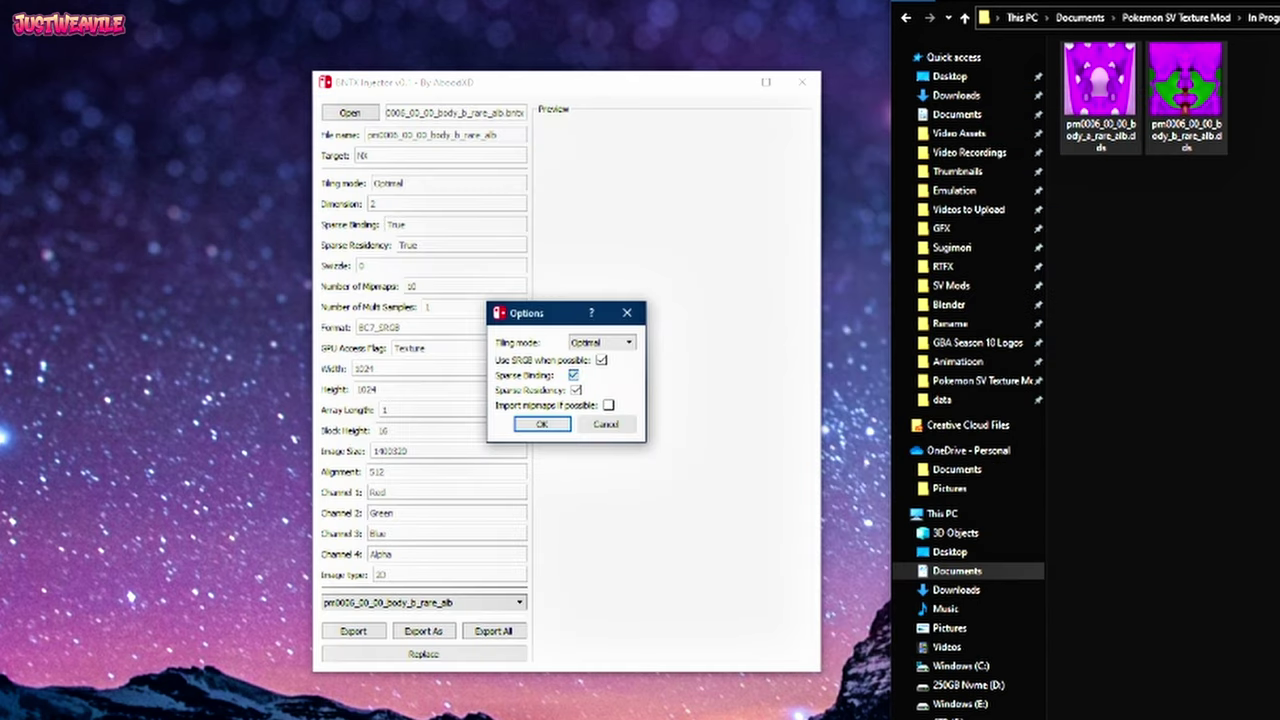
left_click(574, 374)
left_click(576, 390)
left_click(541, 424)
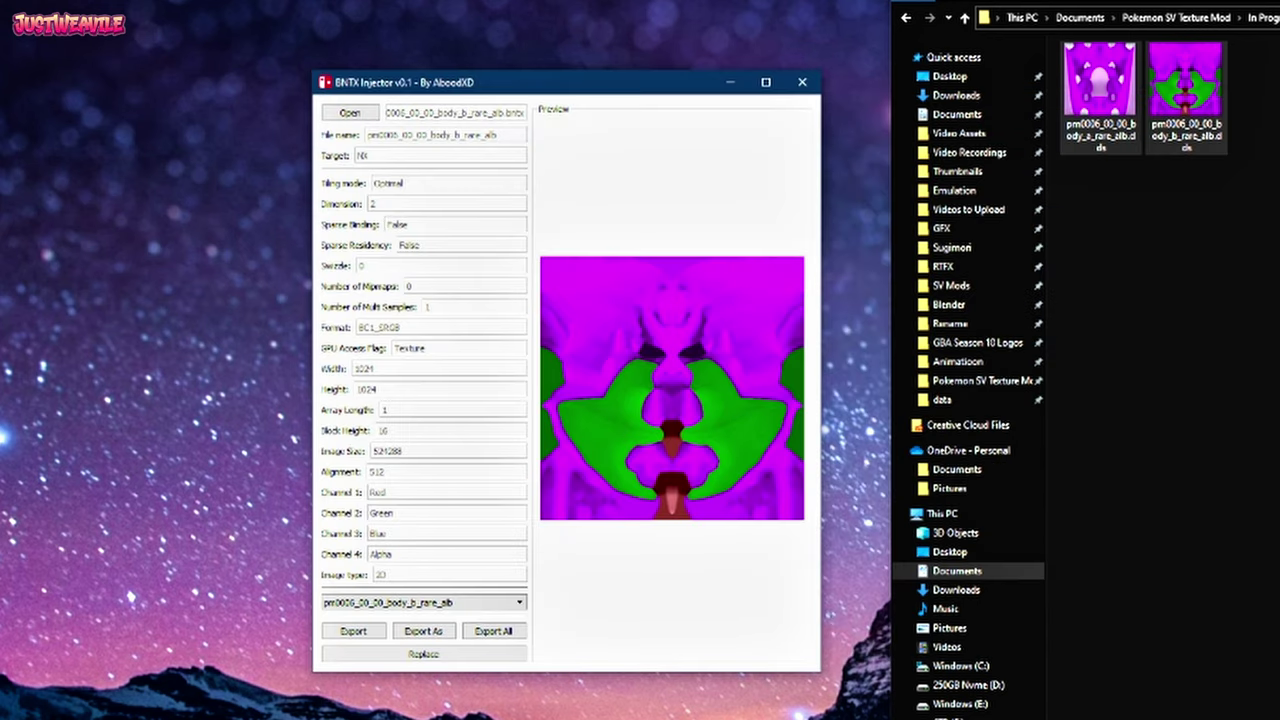
Close BNTX Injector and delete both DDS files from the Output Textures folder
left_click(802, 82)
key("Delete")
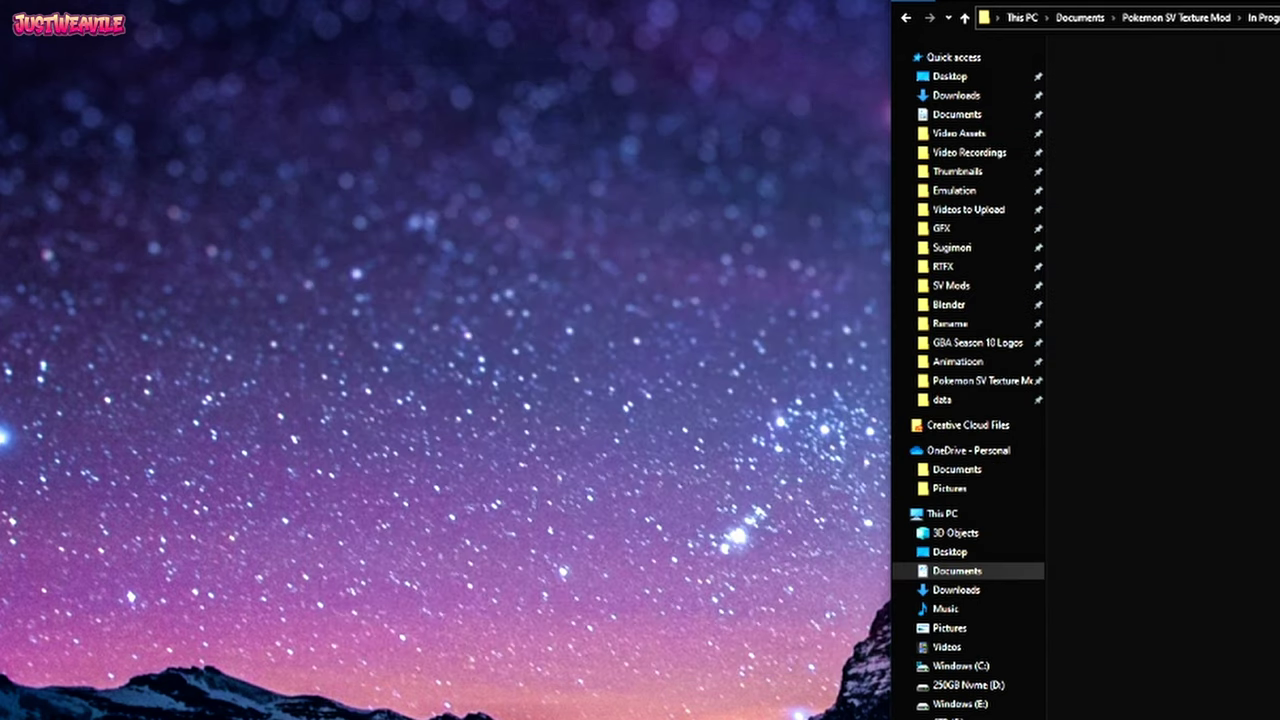
Move the pm0006 folder from In Progress into its Done folder and return to the Pokemon SV Texture Mod folder
left_click(962, 362)
left_click(985, 380)
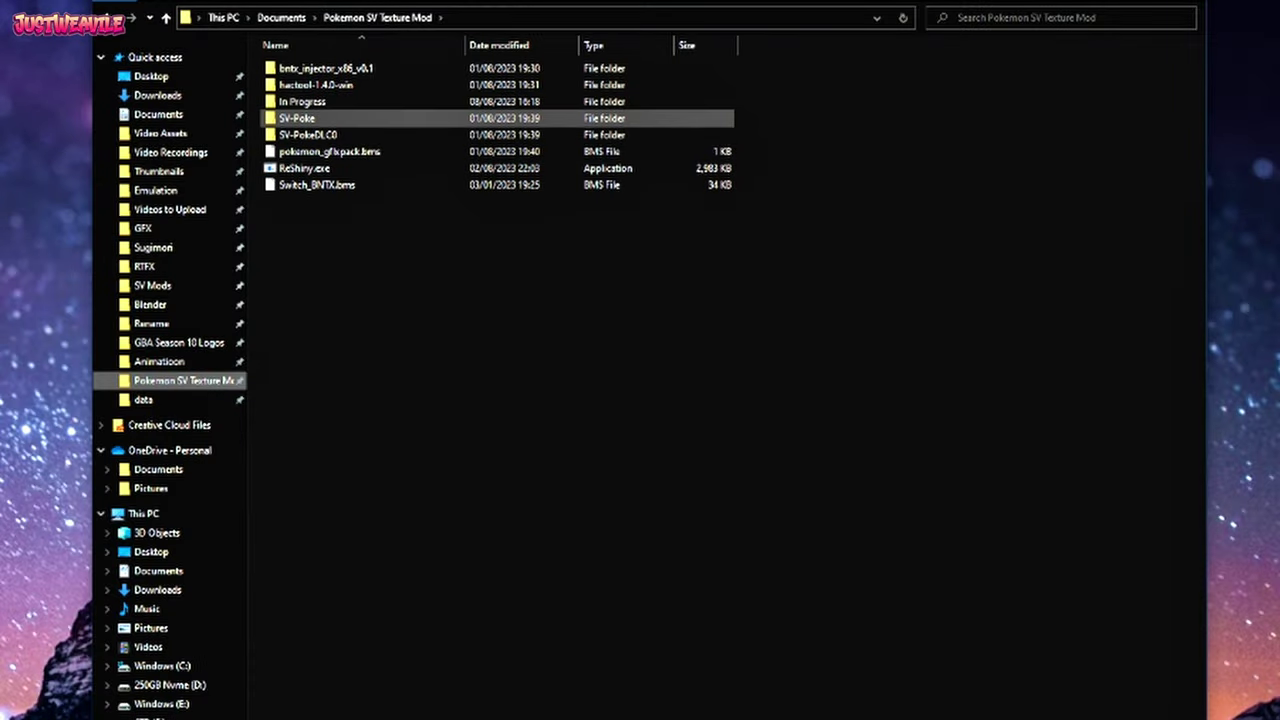
double_click(302, 101)
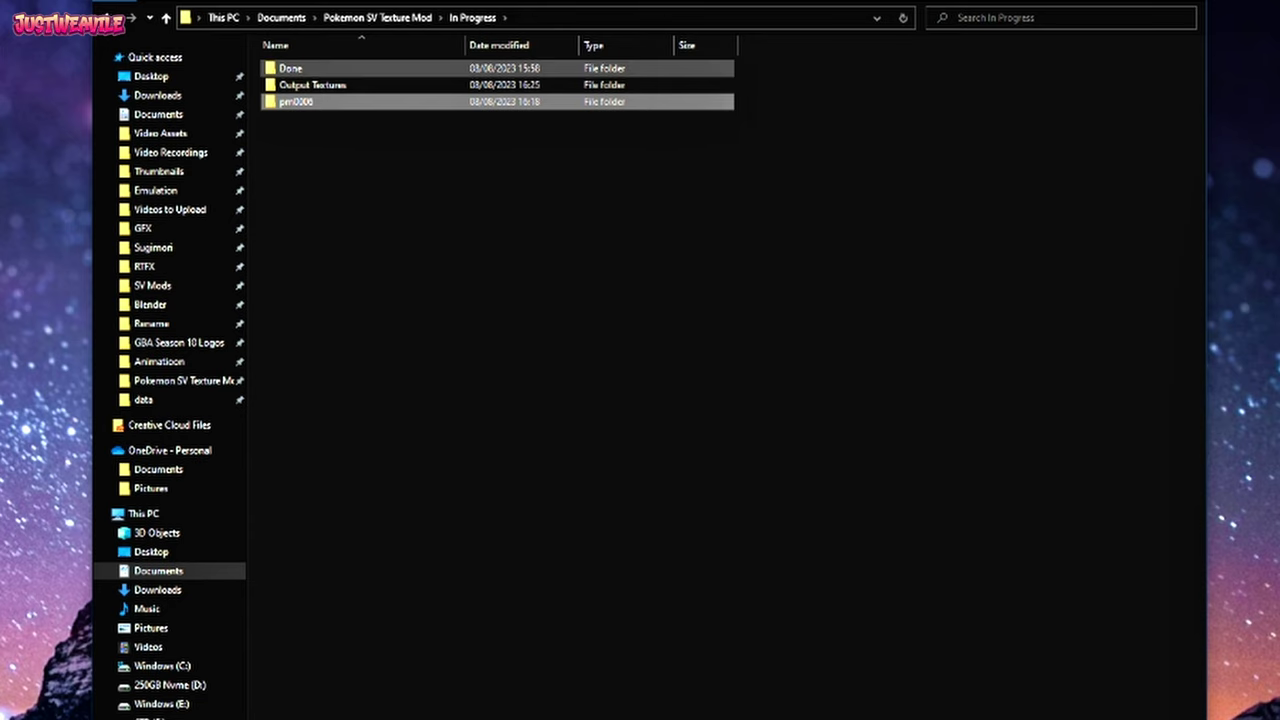
double_click(290, 68)
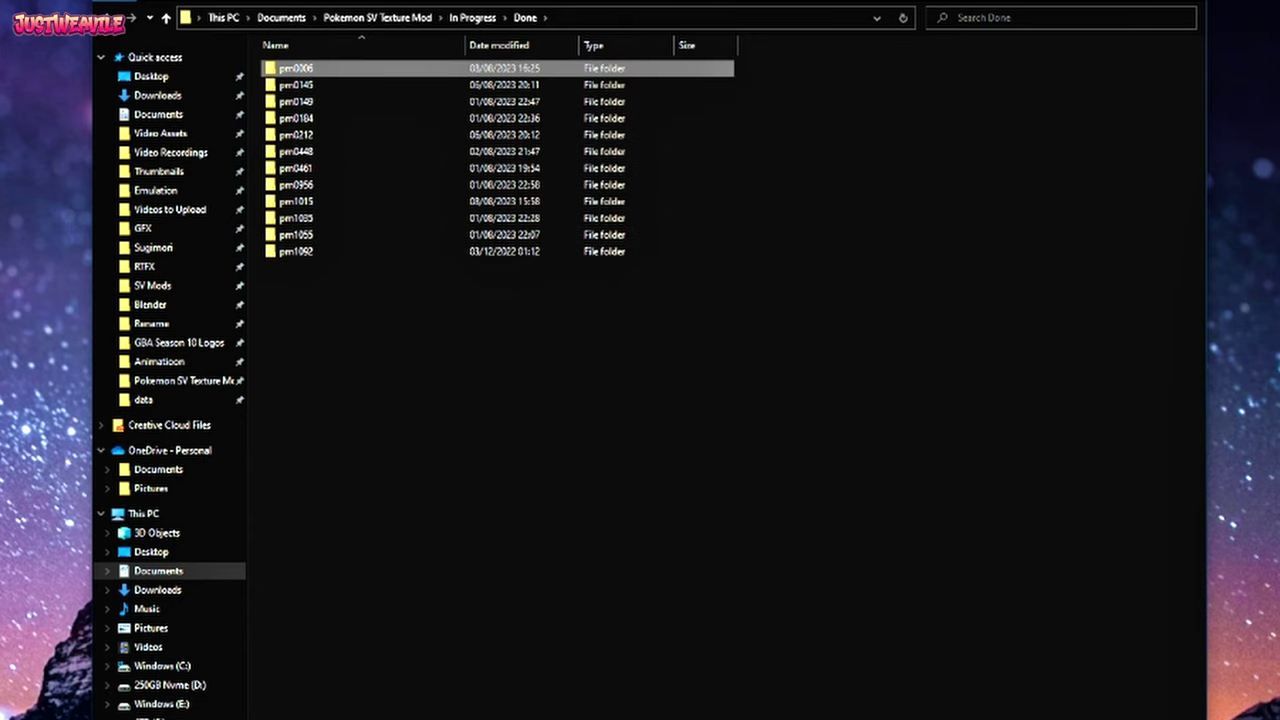
left_click(111, 18)
left_click(187, 380)
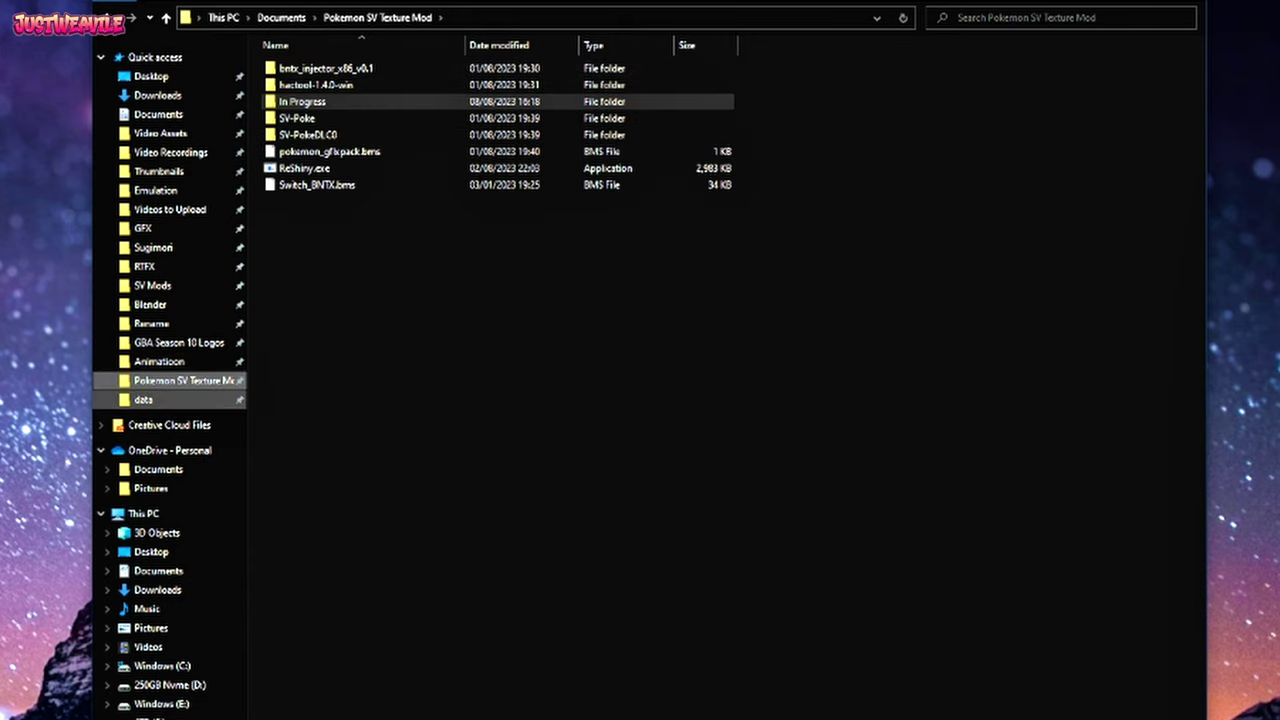
Paste the pm0006 folder into the pokemon\data folder of JW Texture Mod, inside SV Mods
left_click(143, 399)
left_click(483, 17)
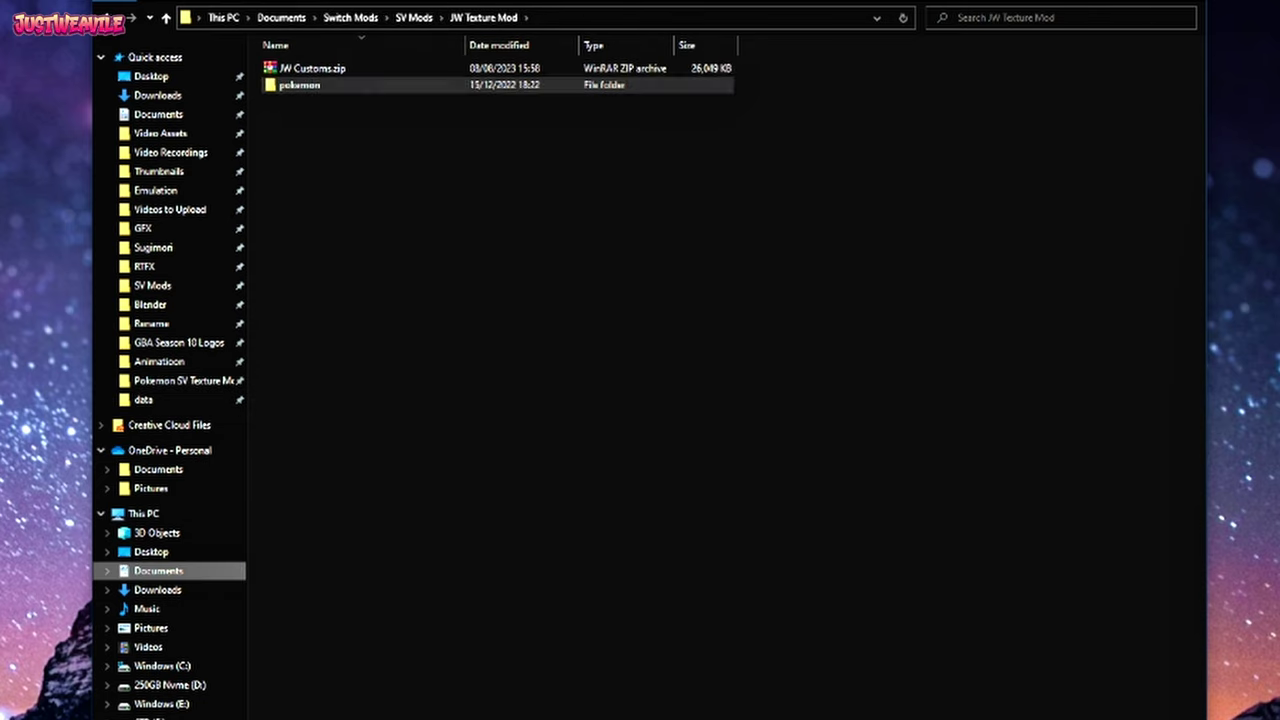
left_click(414, 17)
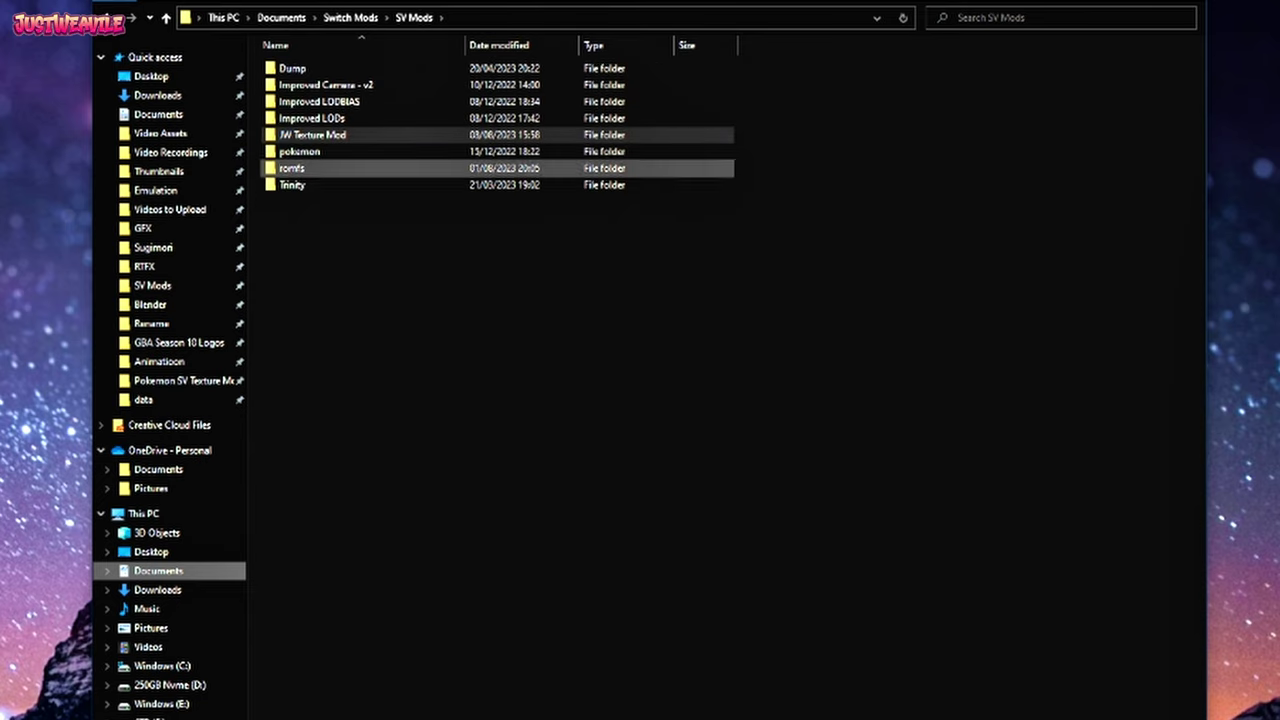
double_click(315, 135)
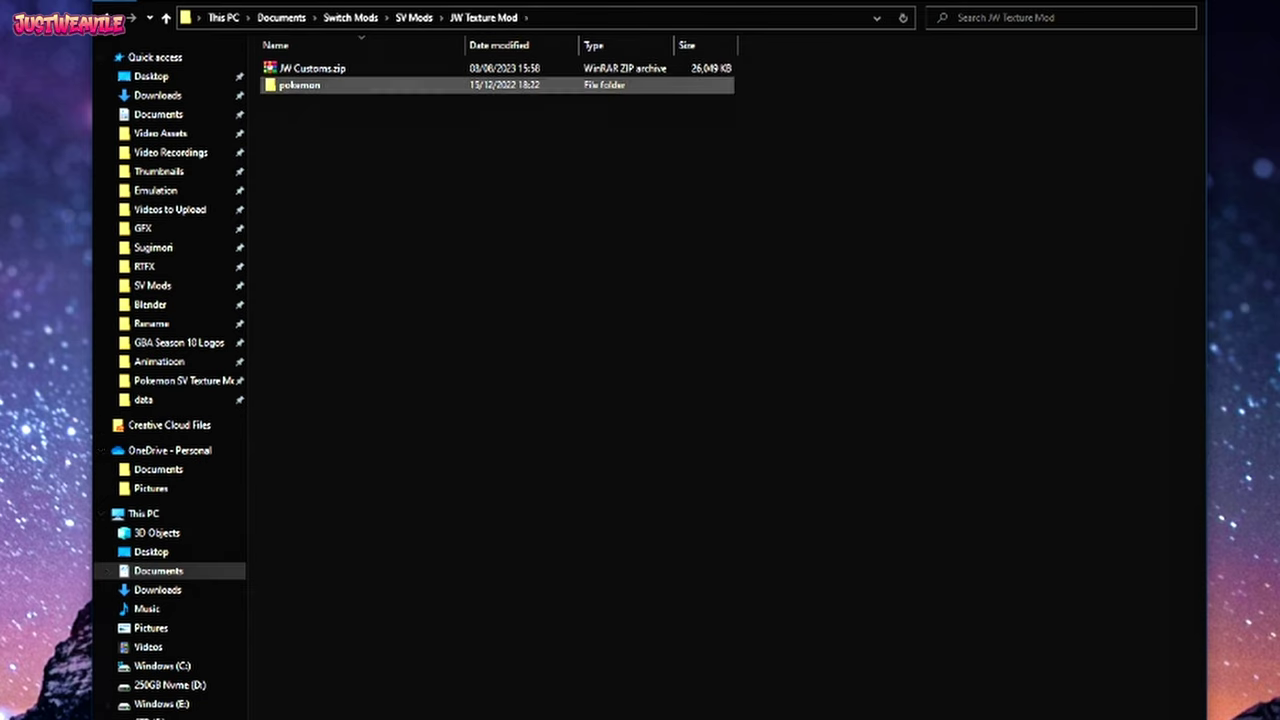
double_click(300, 85)
double_click(296, 68)
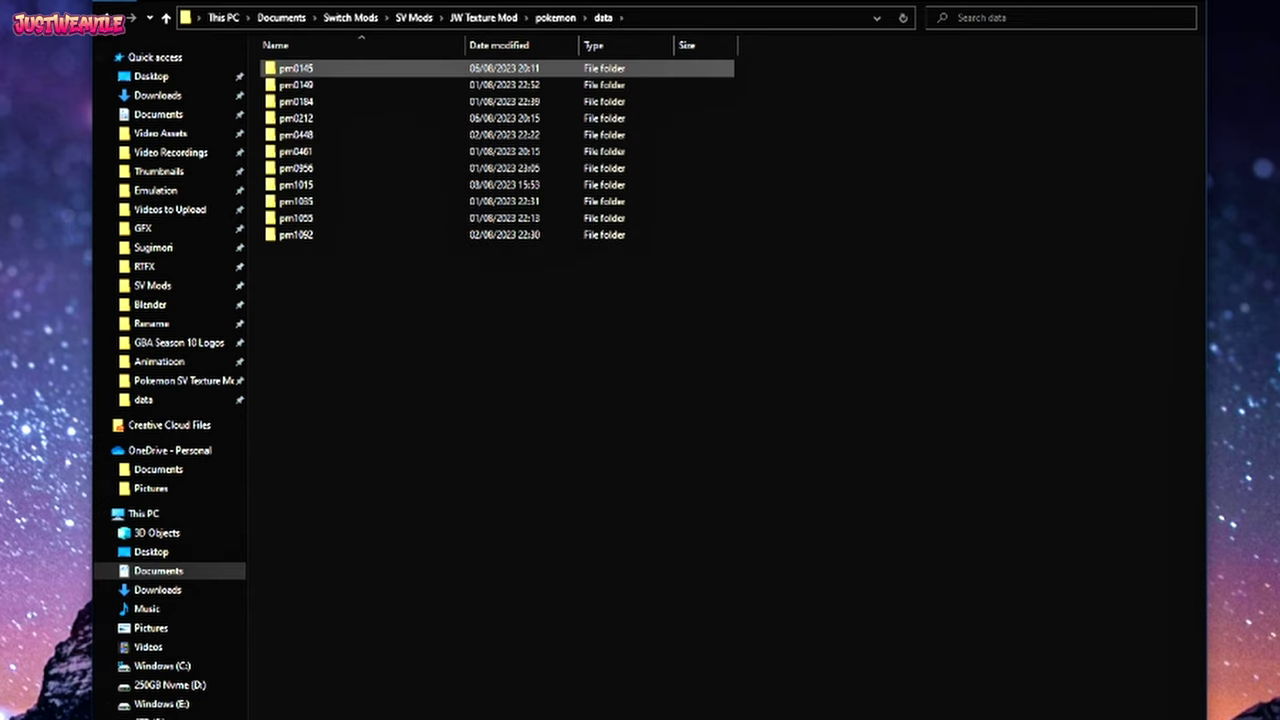
key("ctrl+v")
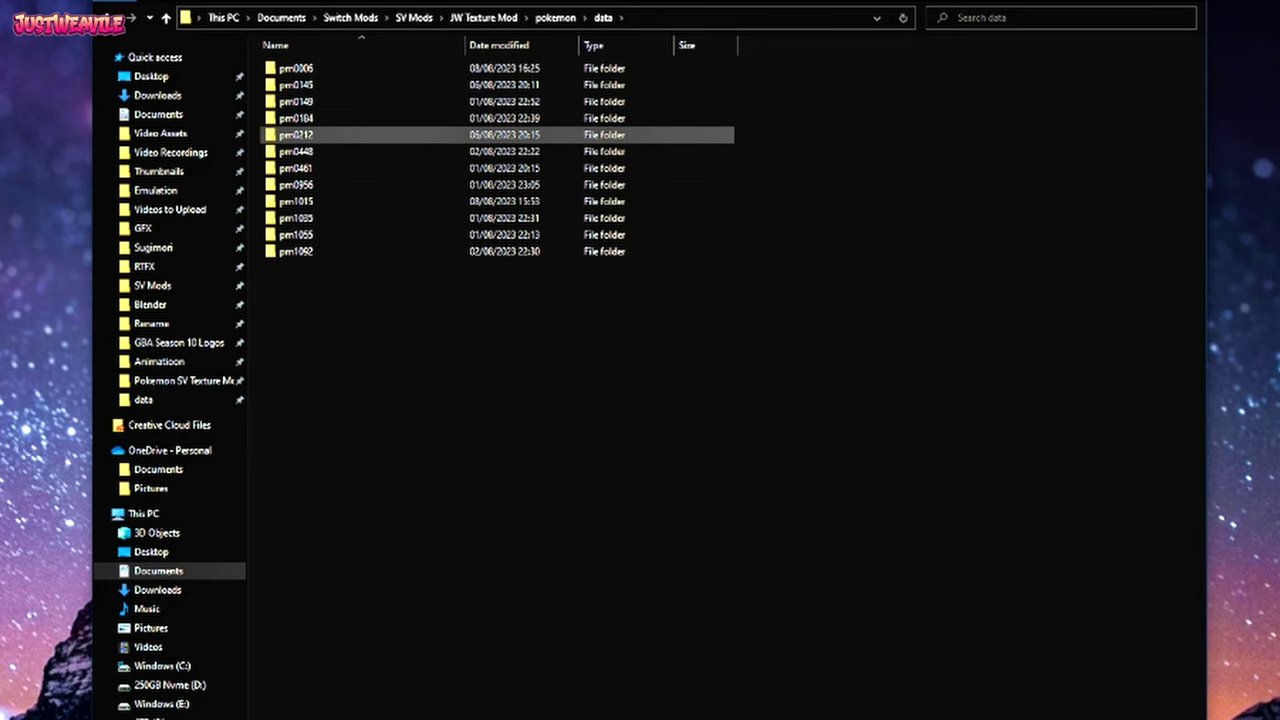
Return to the JW Texture Mod folder and delete the old JW Customs.zip
left_click(483, 17)
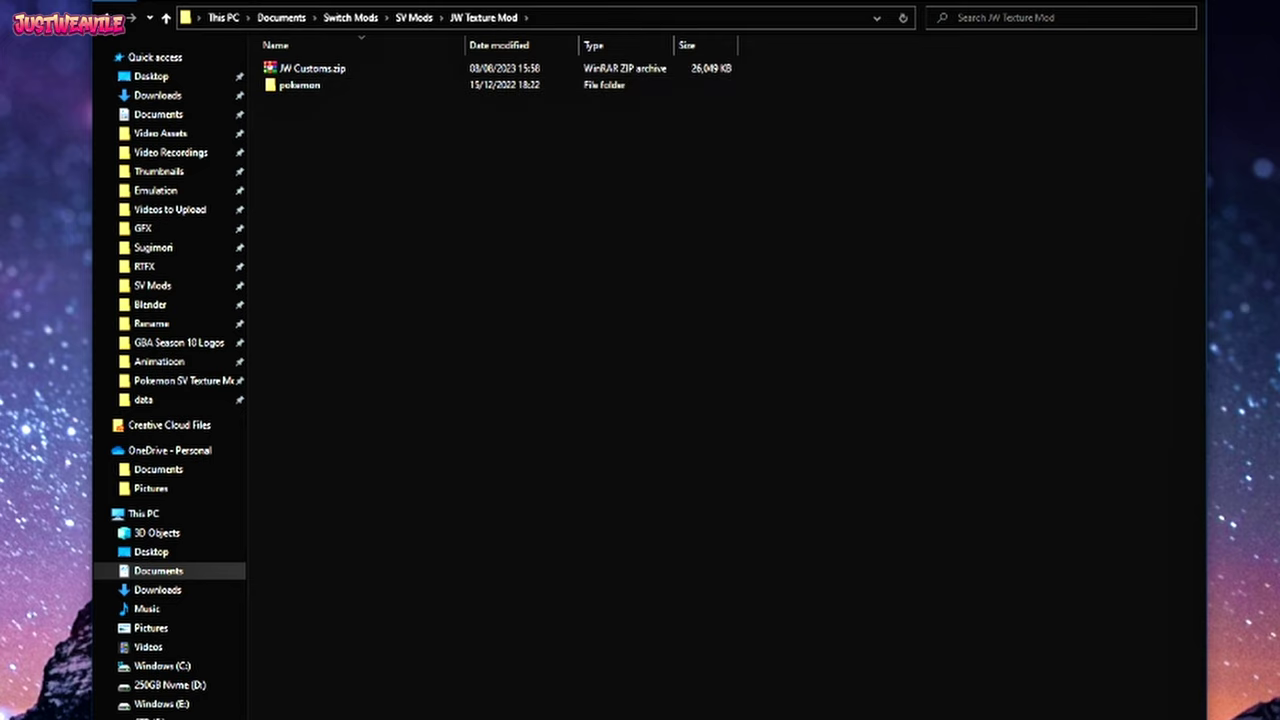
left_click(313, 69)
key("Delete")
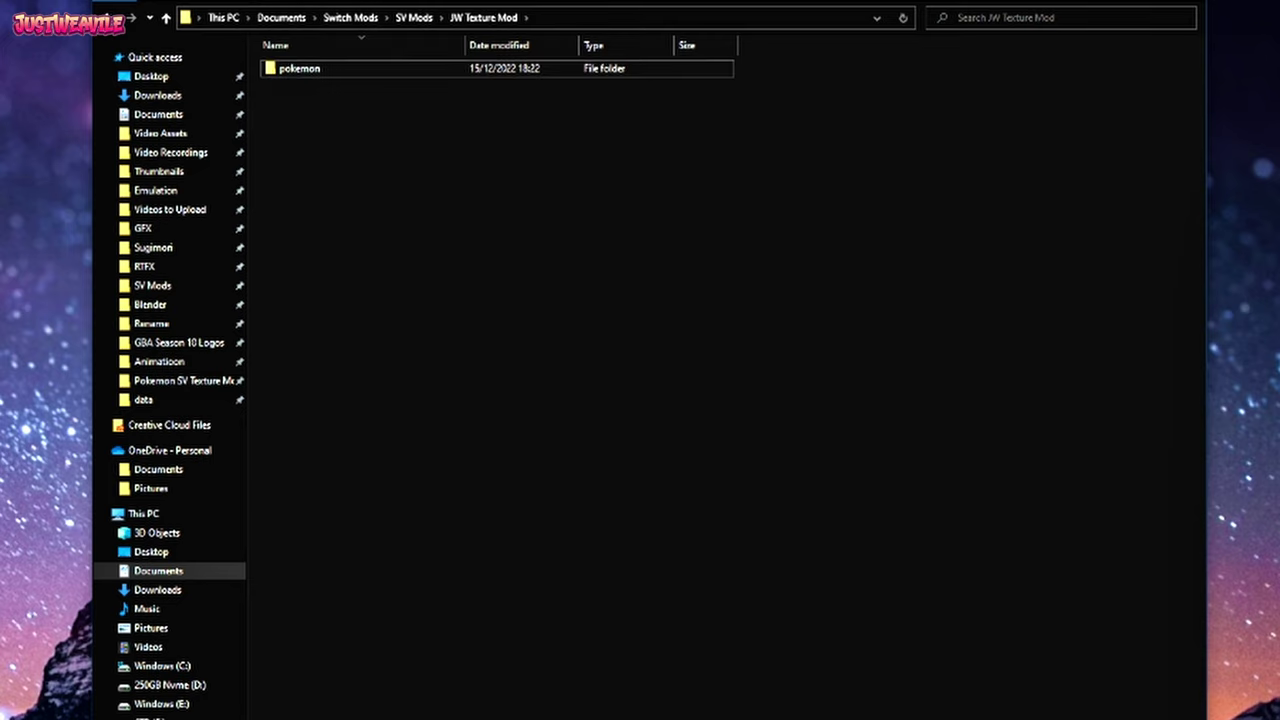
Compress the pokemon folder into a ZIP archive named JW Customs
right_click(305, 70)
left_click(365, 283)
left_click(166, 434)
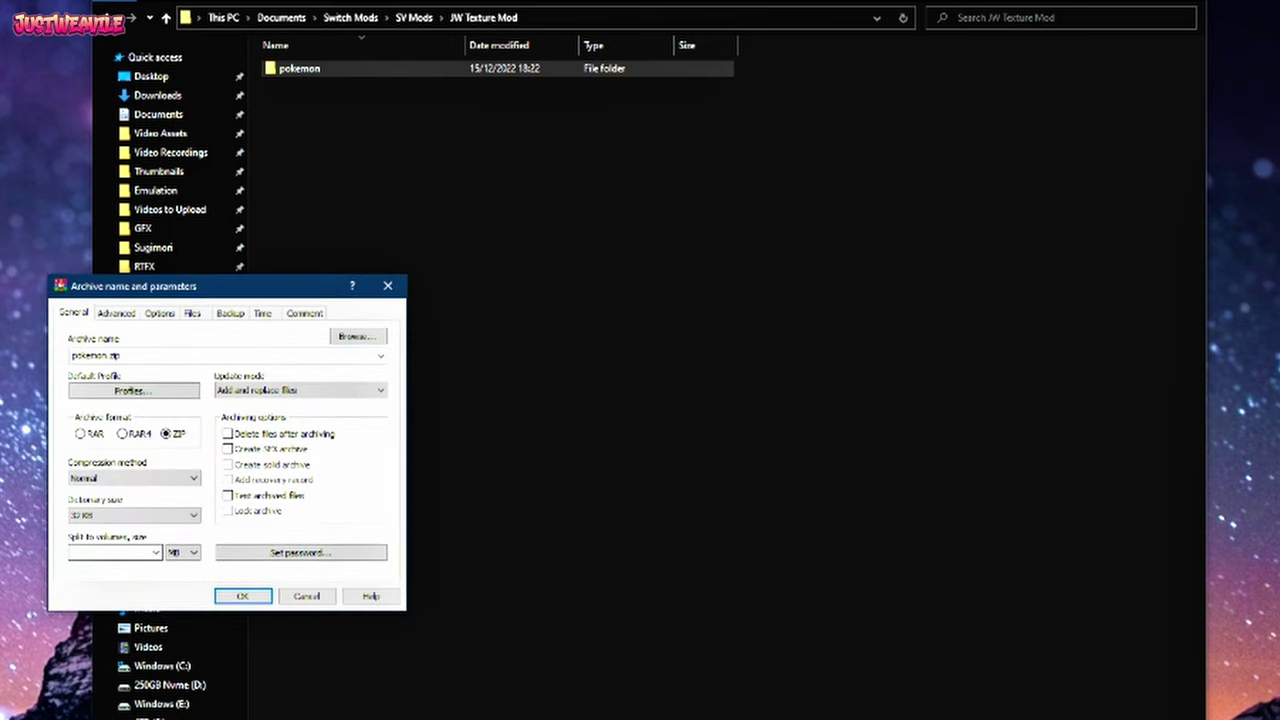
double_click(97, 356)
type("JW Customs")
key("Return")
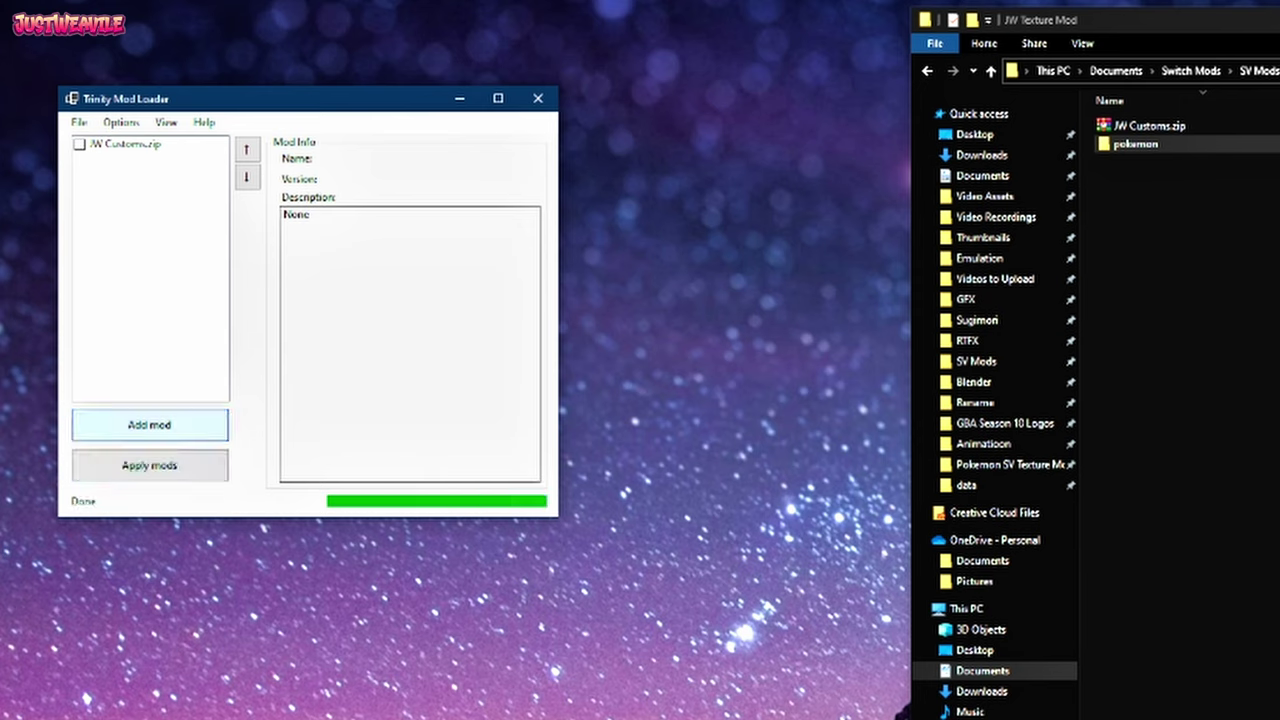
In Trinity Mod Loader, remove the listed JW Customs.zip and add the newly created archive in its place
left_click(124, 144)
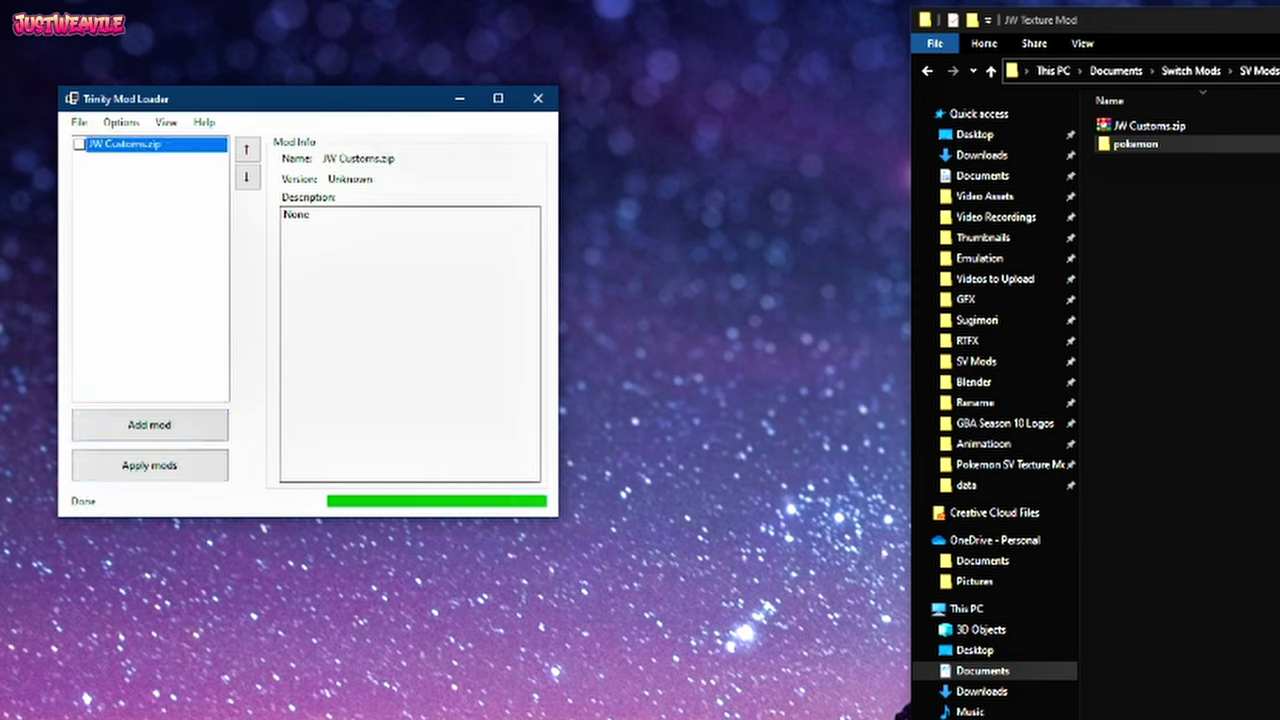
right_click(139, 142)
left_click(178, 147)
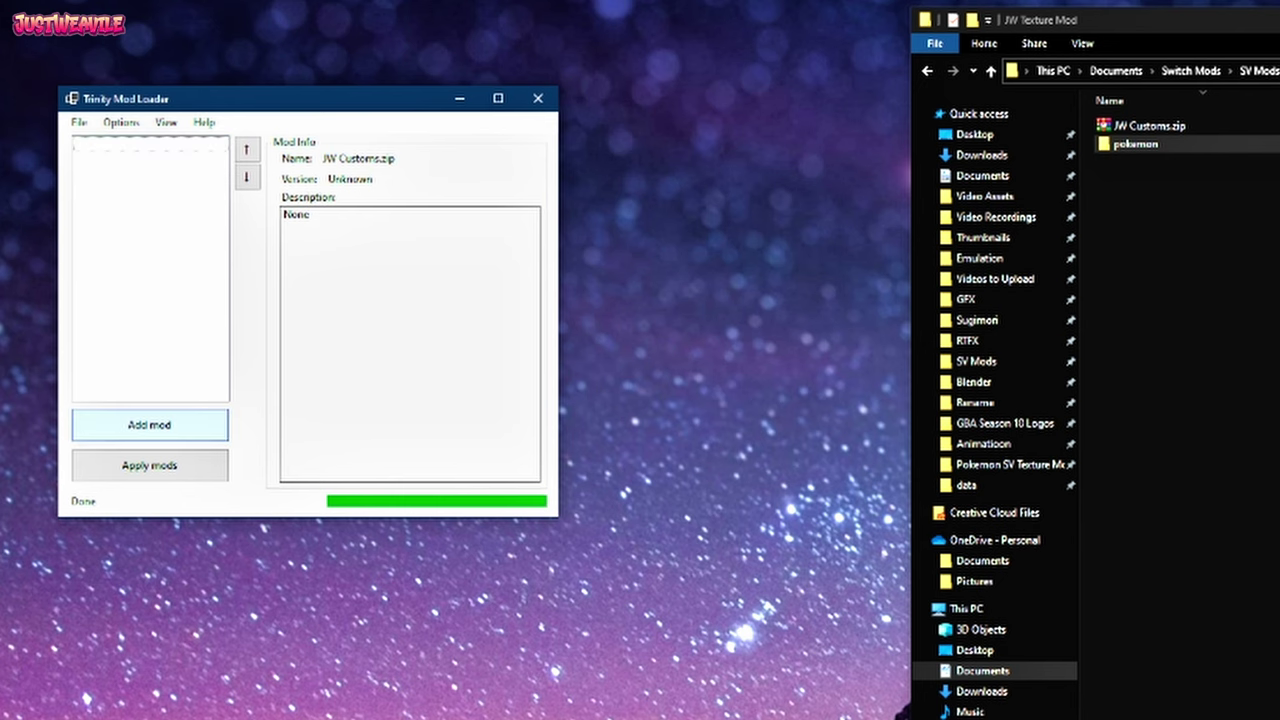
left_click(149, 425)
double_click(322, 256)
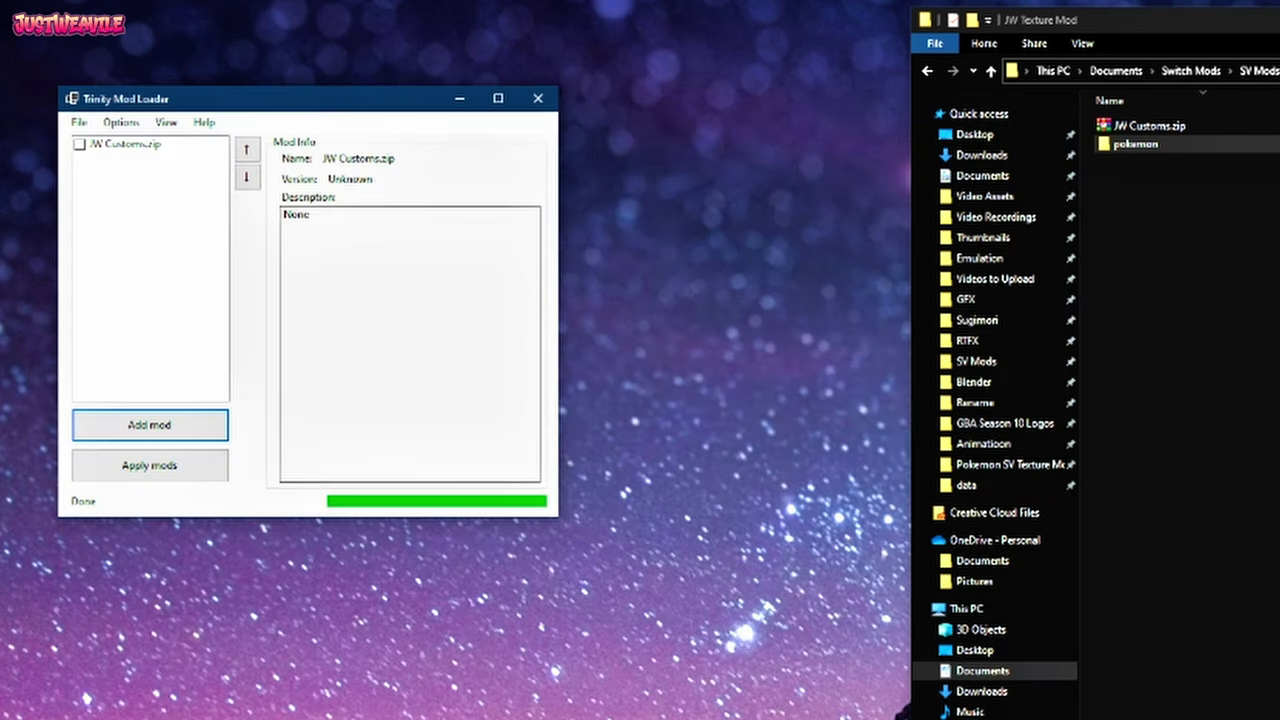
Enable JW Customs.zip, apply the mods and show the output romfs folder on the C: drive
left_click(124, 144)
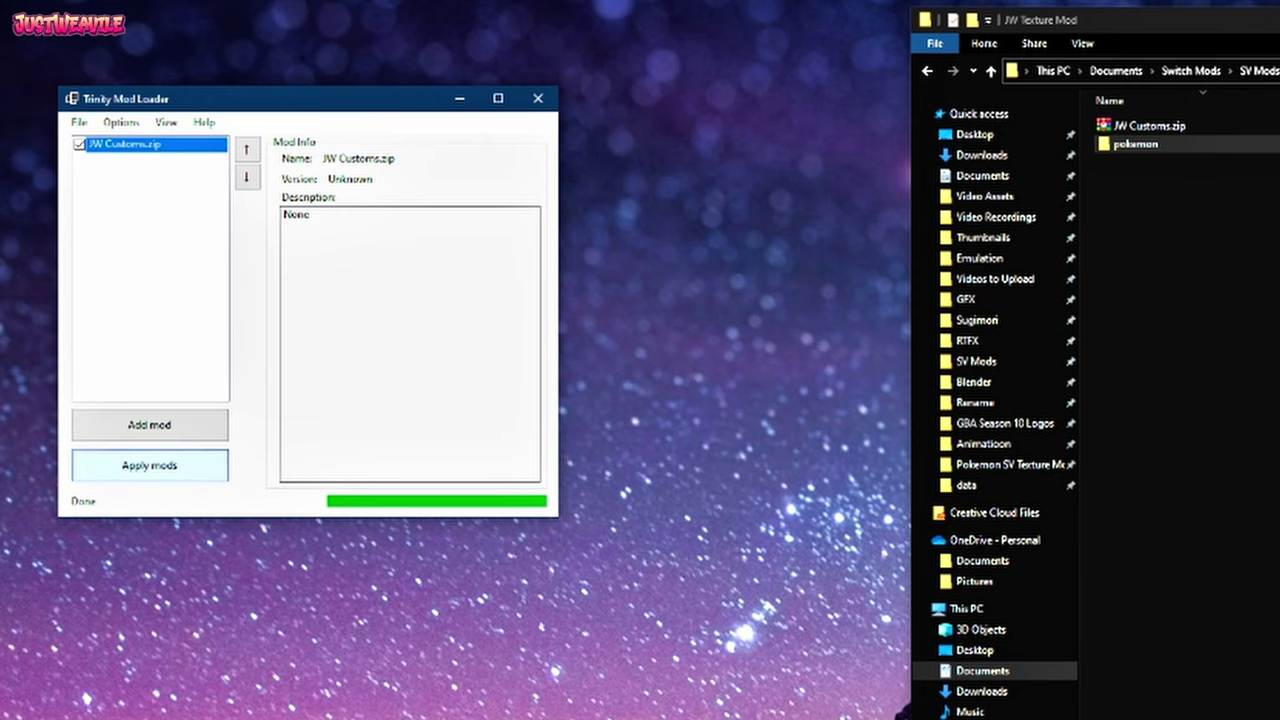
left_click(1063, 580)
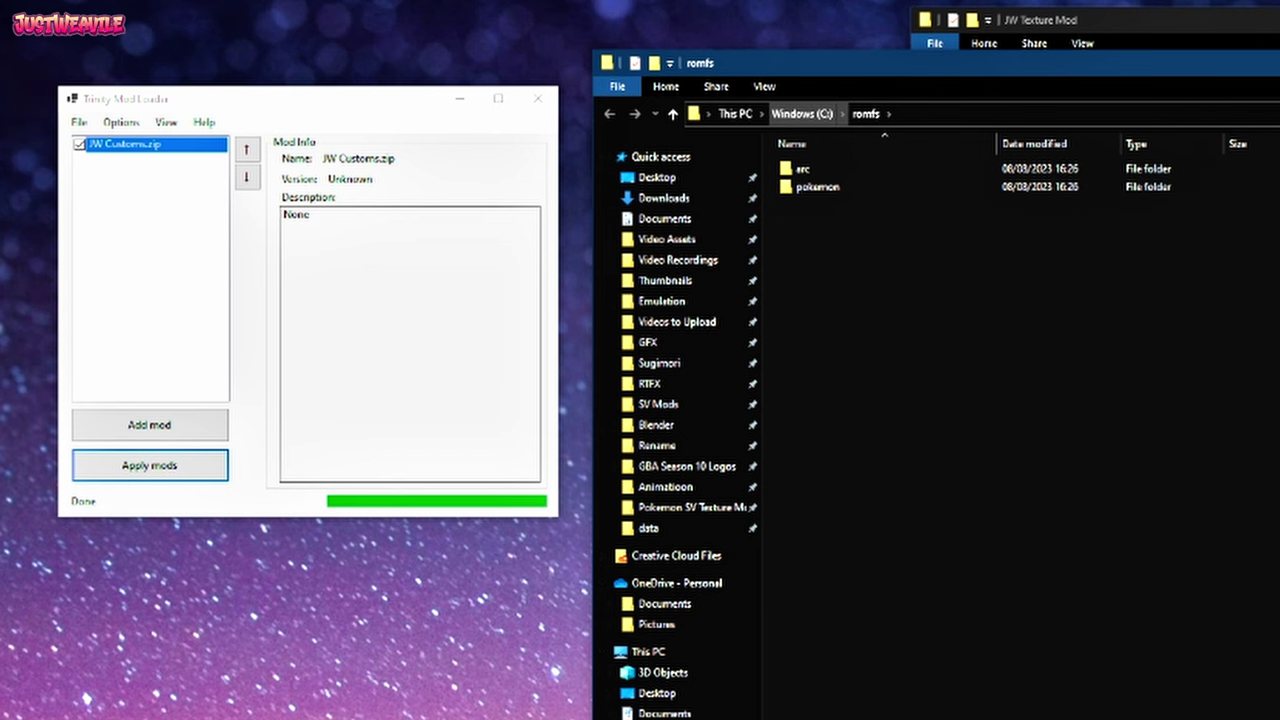
left_click(800, 113)
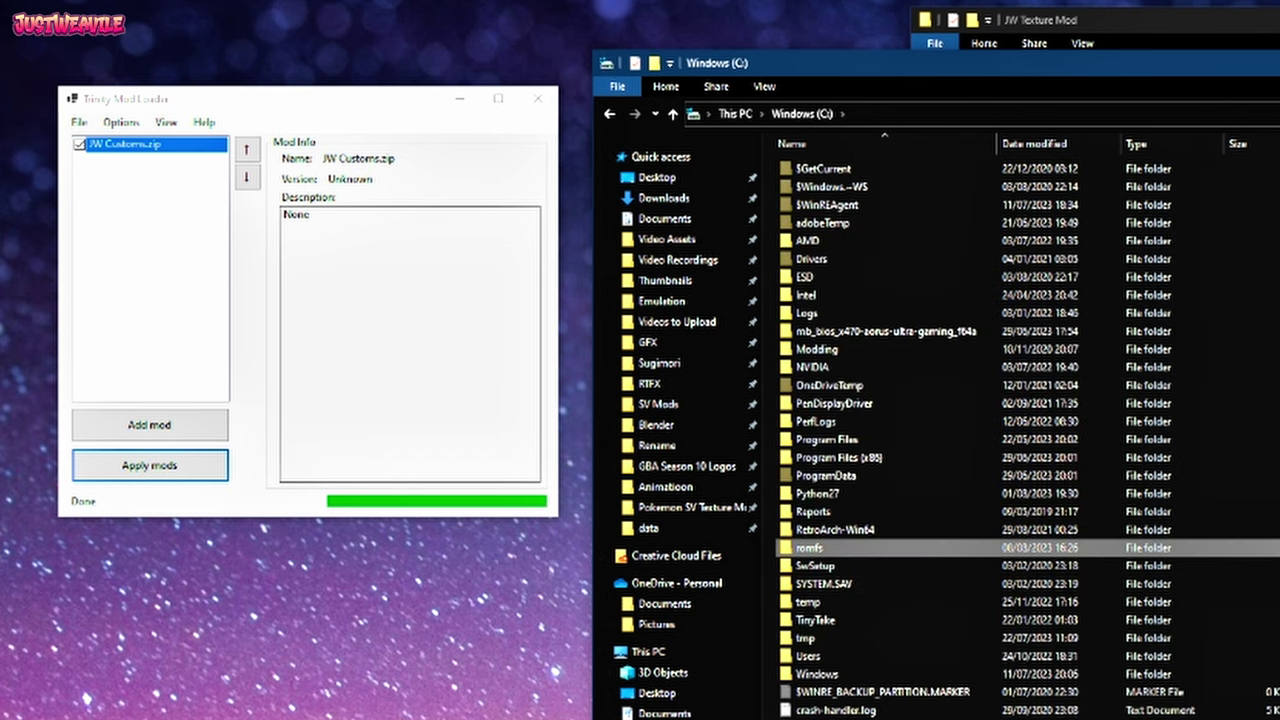
Delete romfs and romfs_metadata.bin from atmosphere\contents\0100A3D008C5C000 on the SWITCH SD drive
scroll(686, 428, "down", 1)
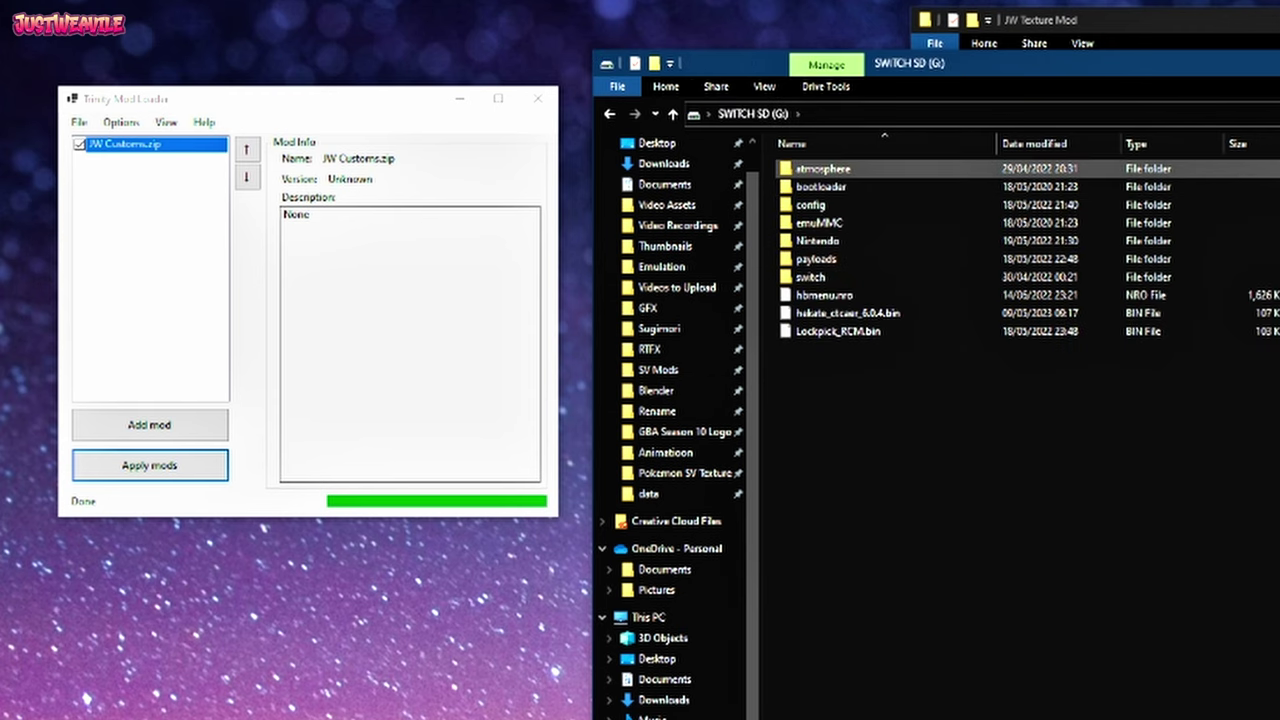
double_click(823, 169)
double_click(818, 223)
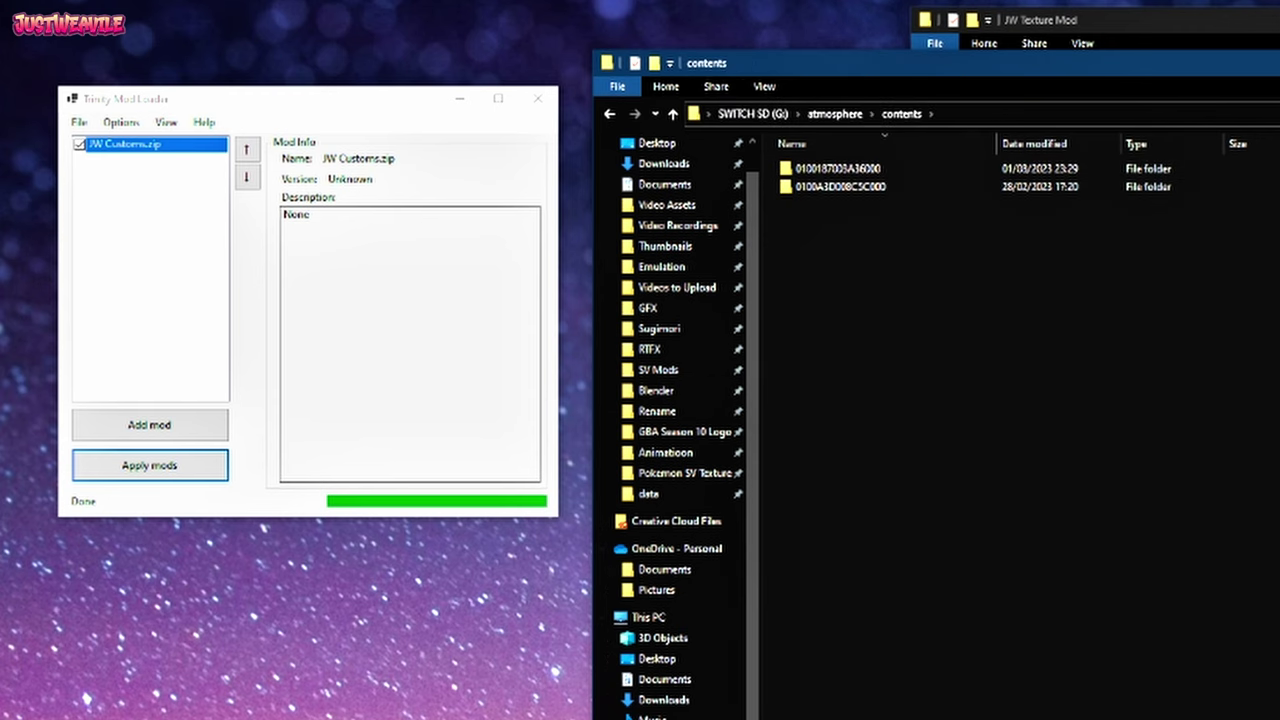
left_click(840, 186)
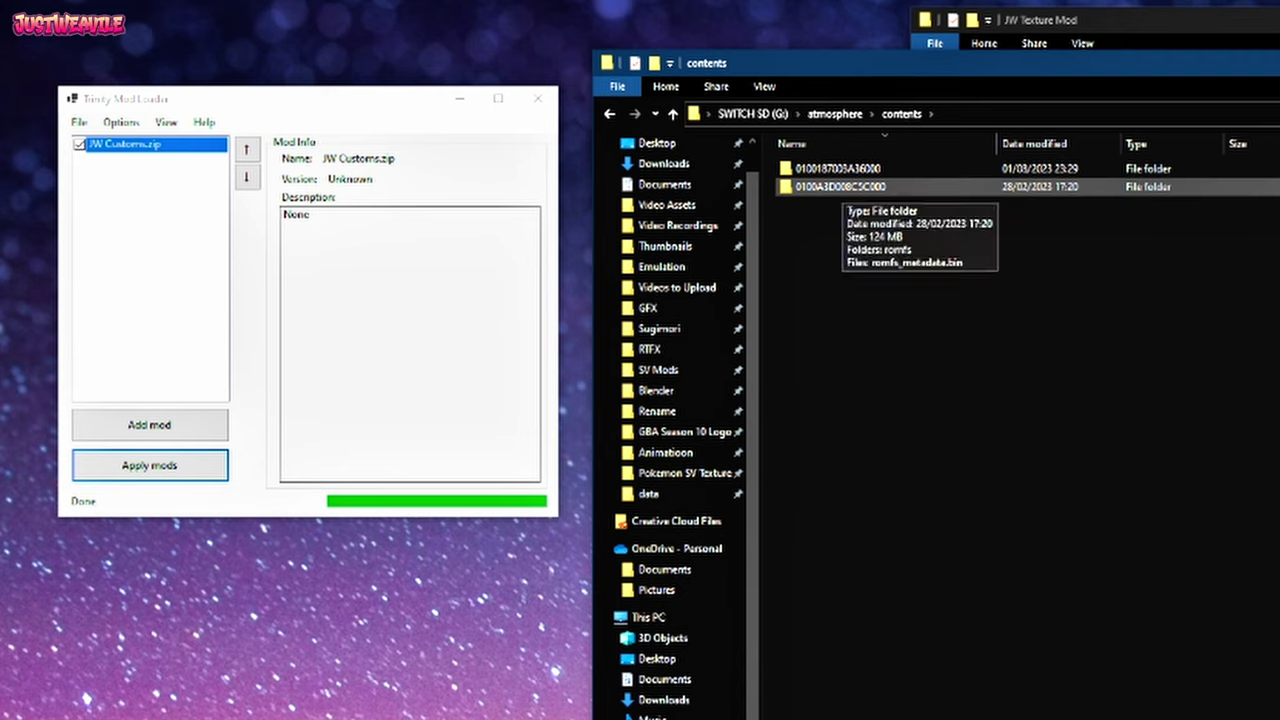
key("Return")
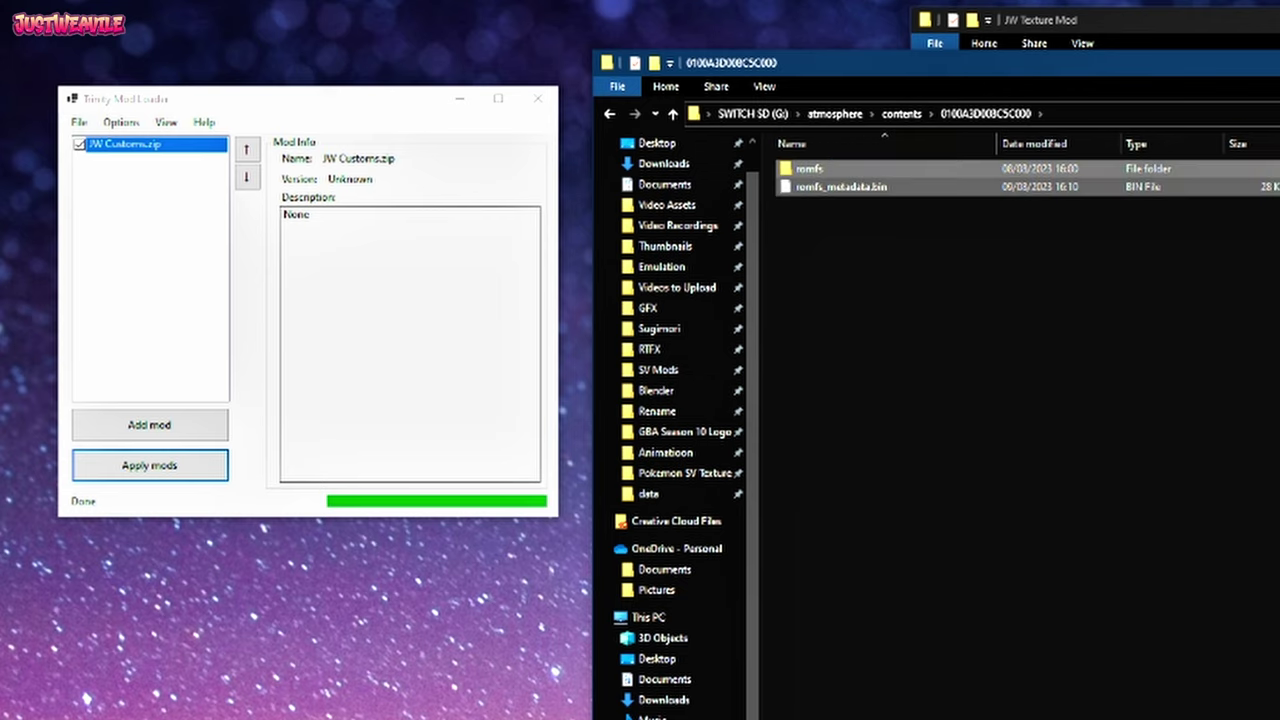
key("Delete")
key("Return")
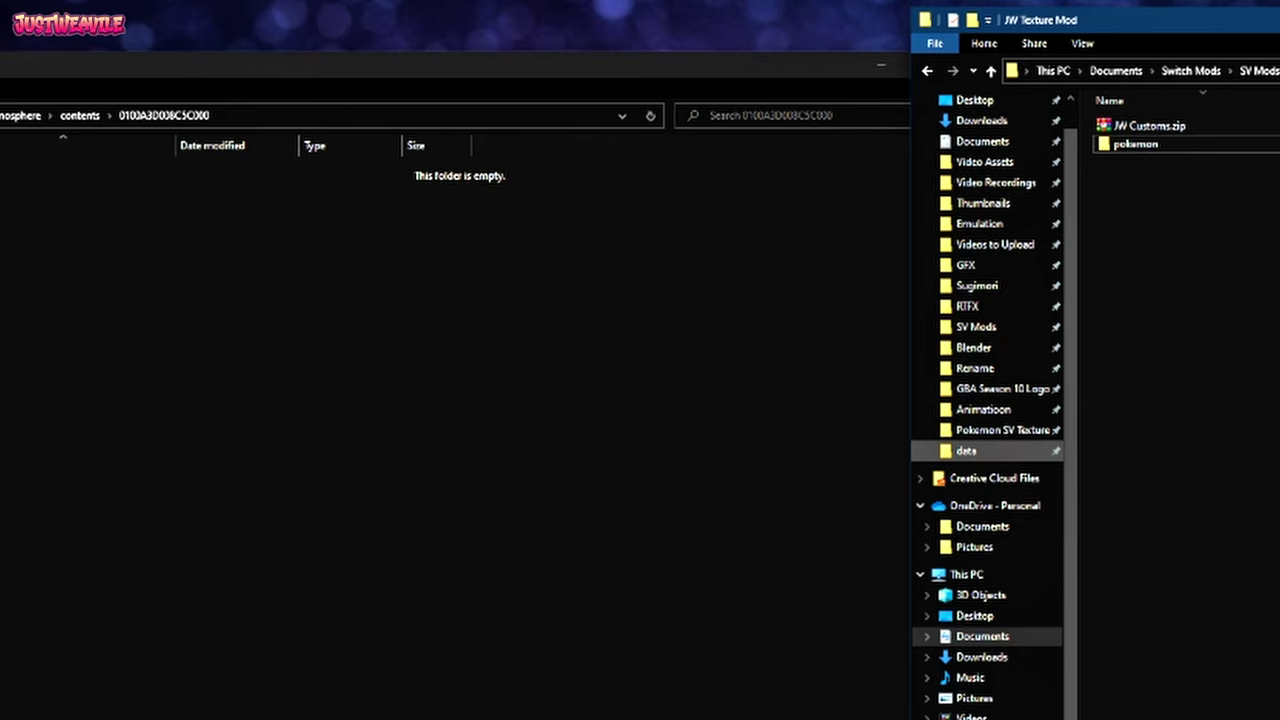
Move the romfs folder from the C: drive into atmosphere\contents\0100A3D008C5C000 on the SWITCH SD drive
left_click_drag(538, 70, 1279, 78)
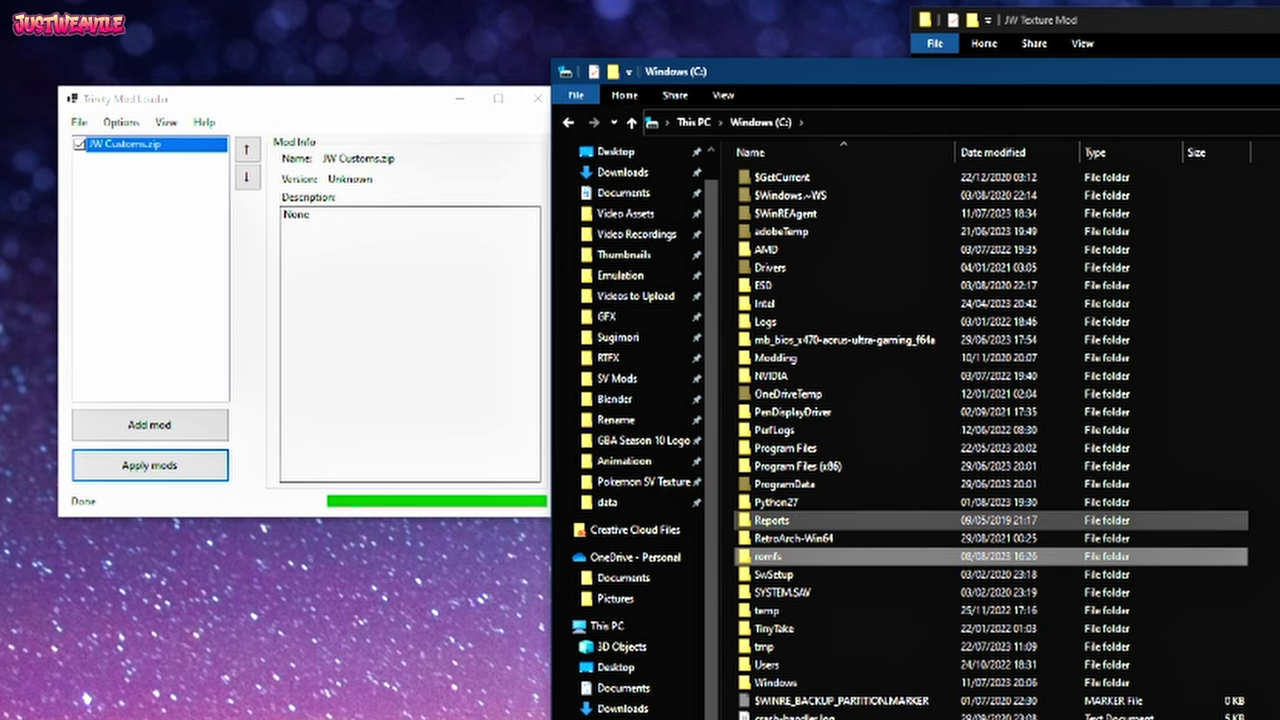
key("ctrl+x")
left_click(630, 718)
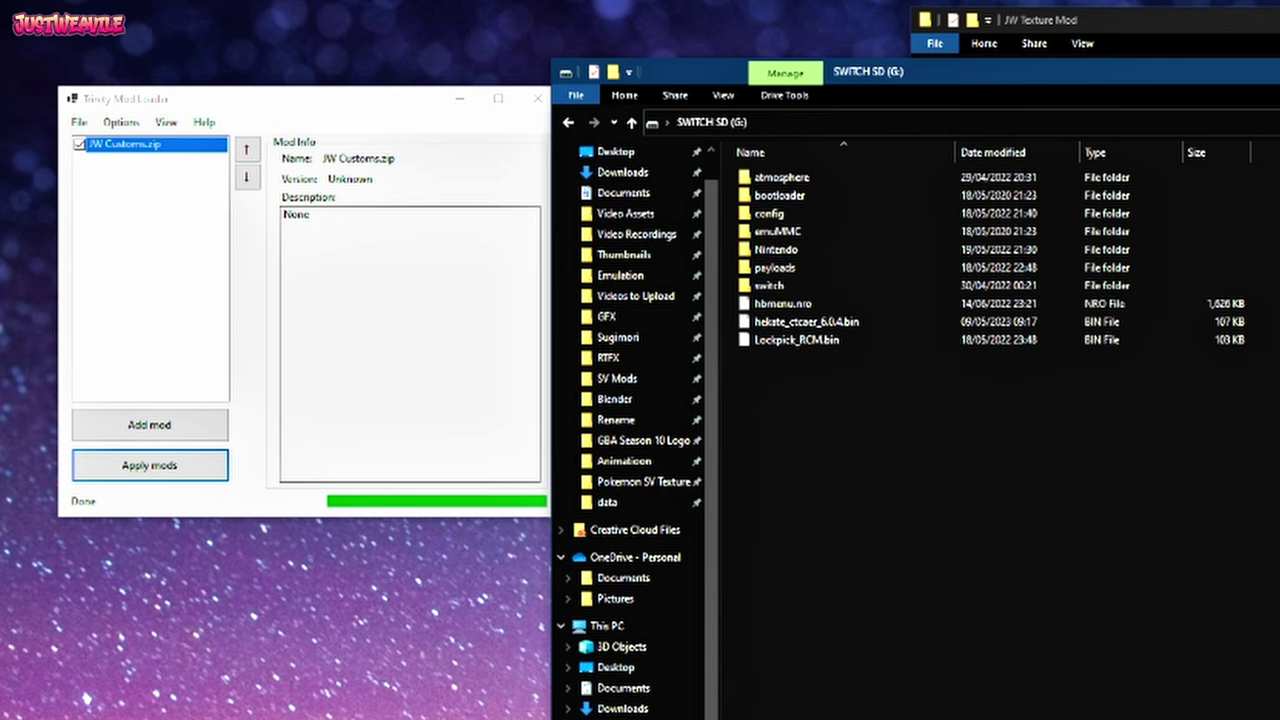
double_click(790, 178)
double_click(780, 232)
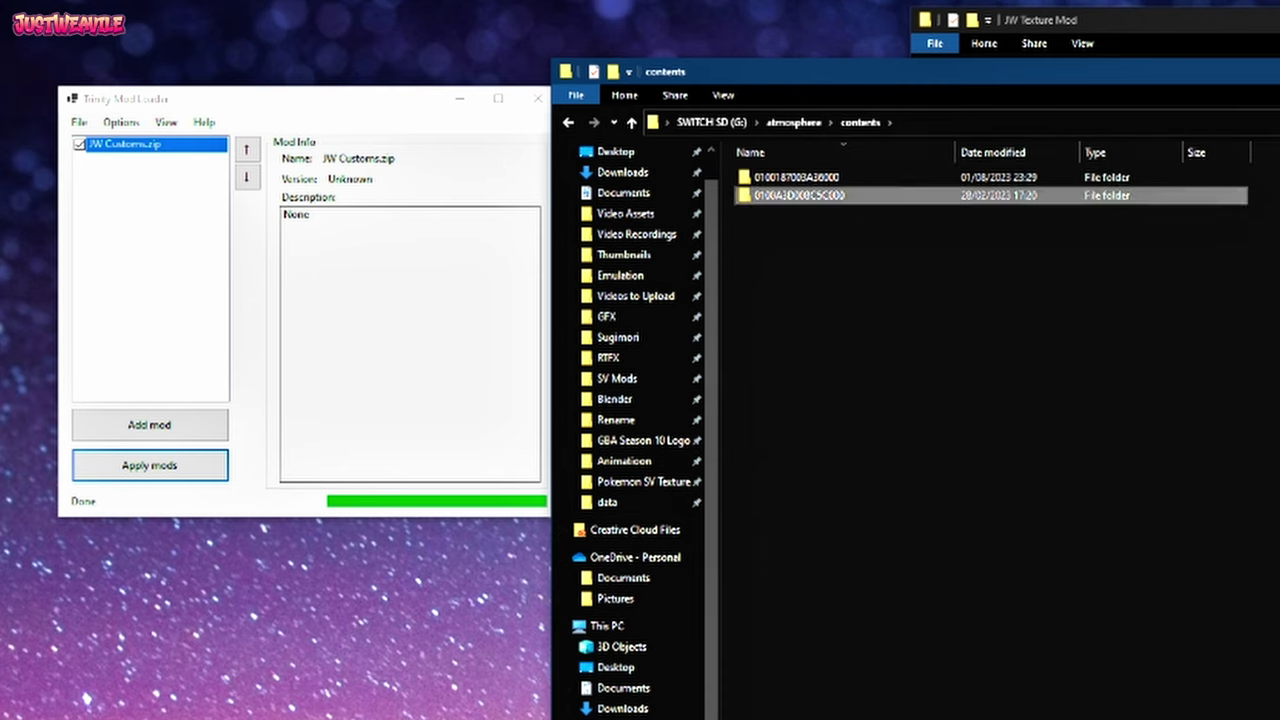
double_click(799, 195)
key("ctrl+v")
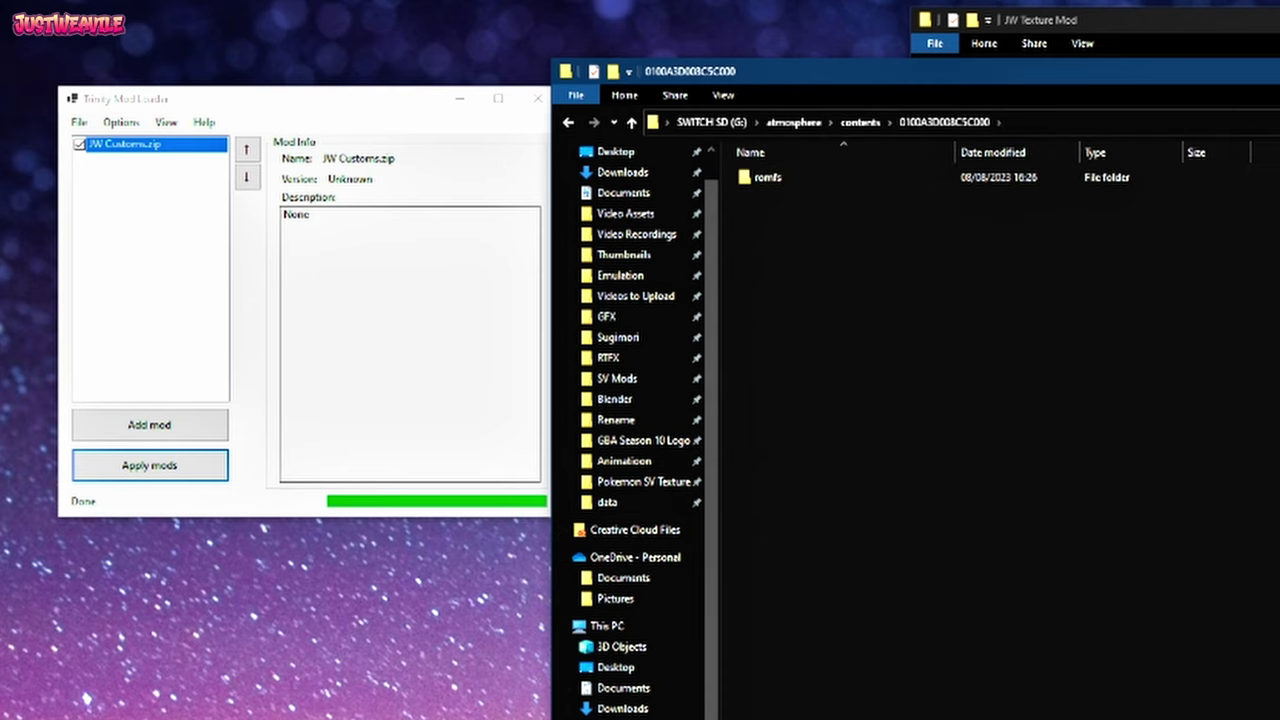